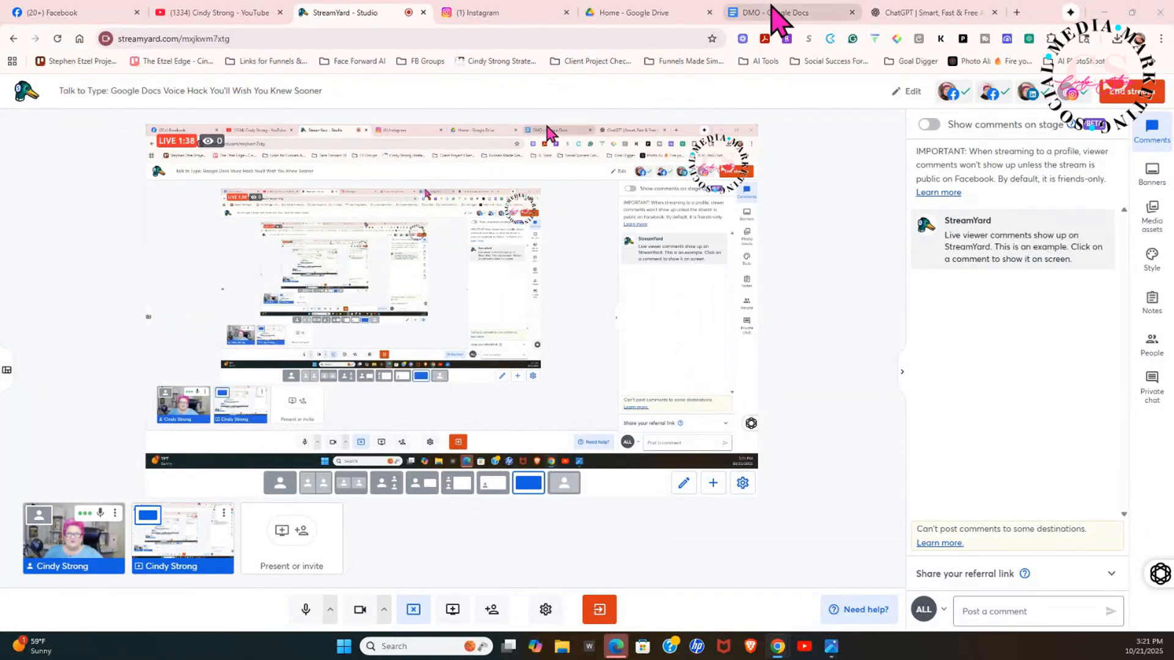
Step: Switch to the DMO document in Google Docs, delete all its selected text and close the voice typing widget
mouse_move(781, 19)
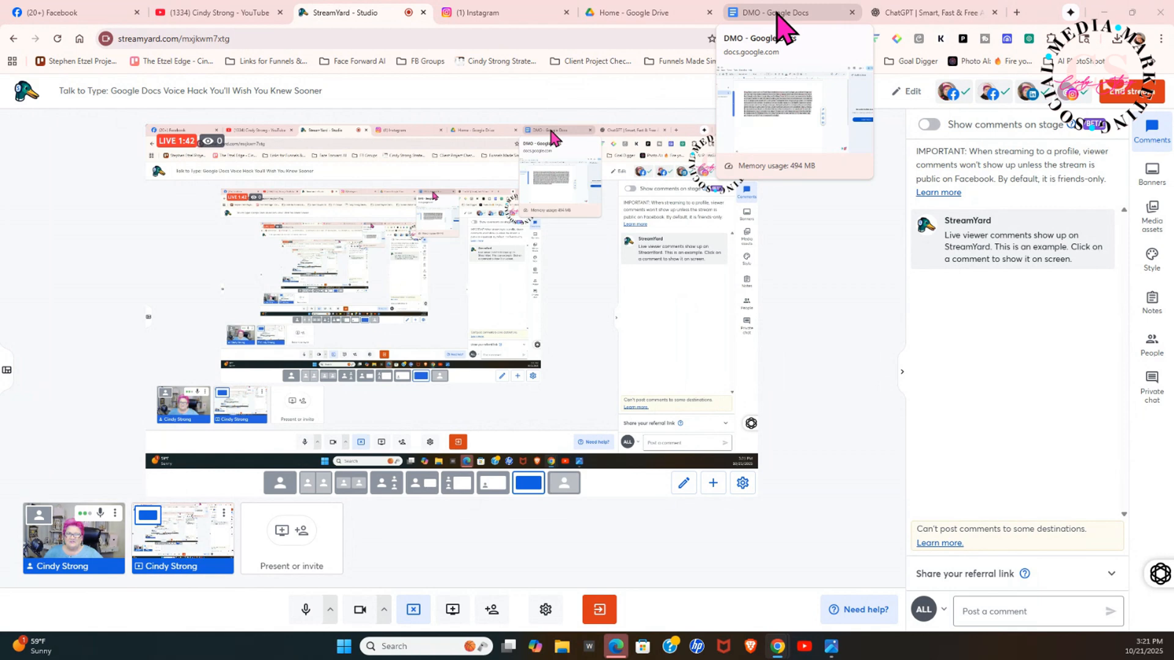
left_click(780, 14)
right_click(426, 332)
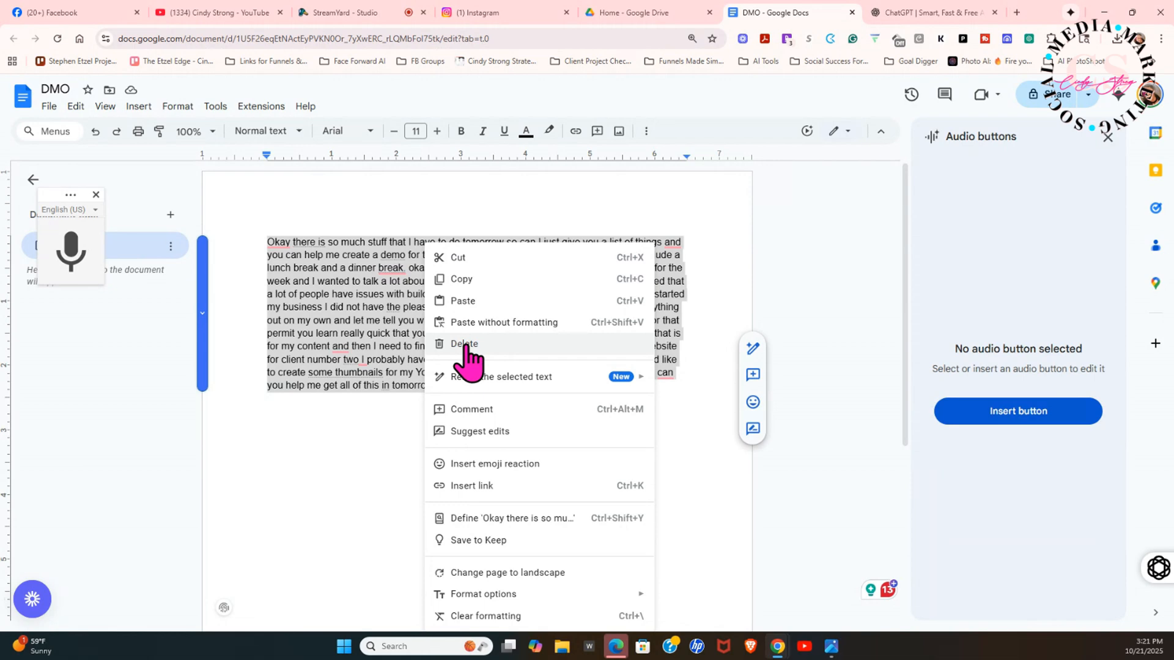
left_click(465, 346)
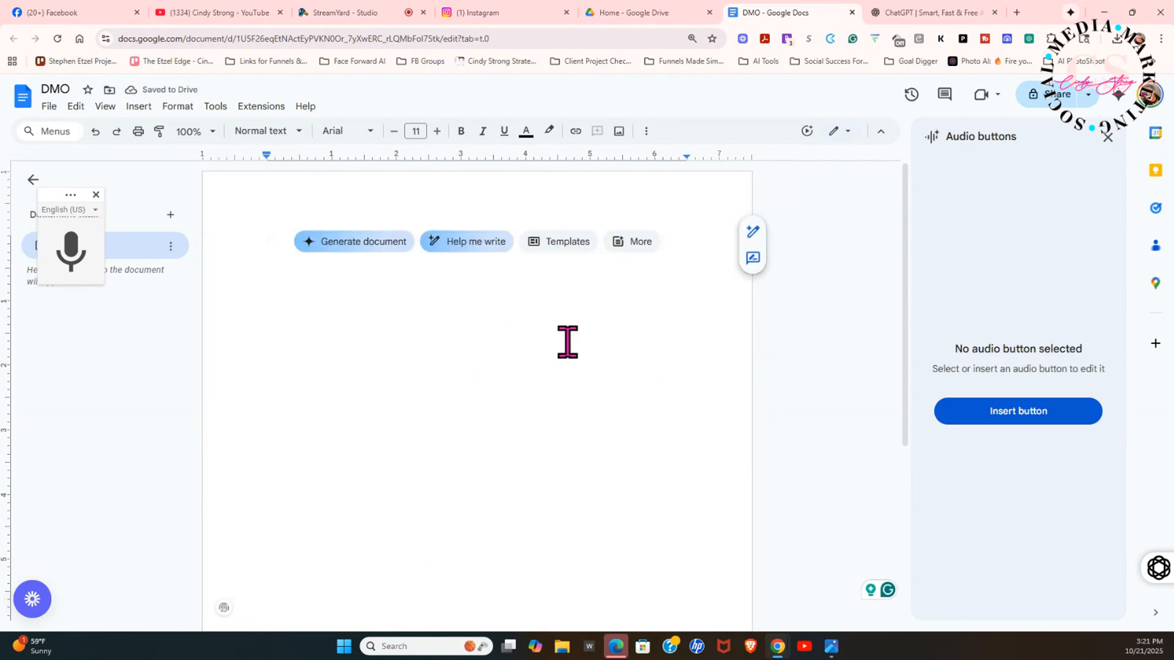
left_click(94, 195)
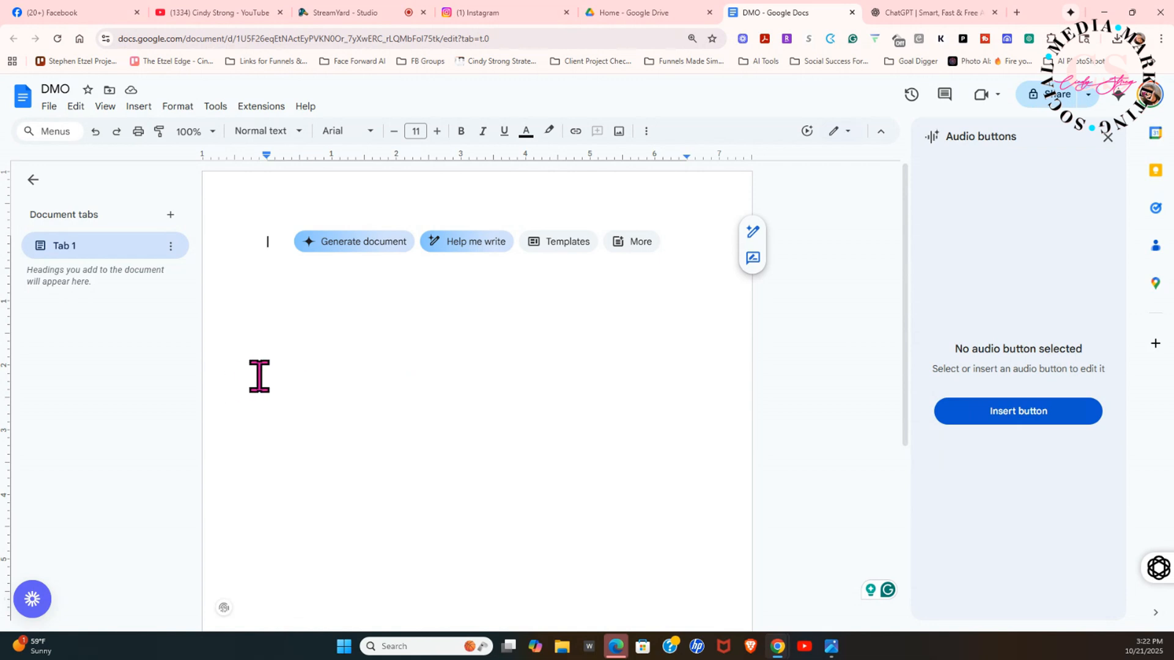
Step: Switch to Instagram, start the prepared live video broadcast and return to the DMO document
left_click(519, 15)
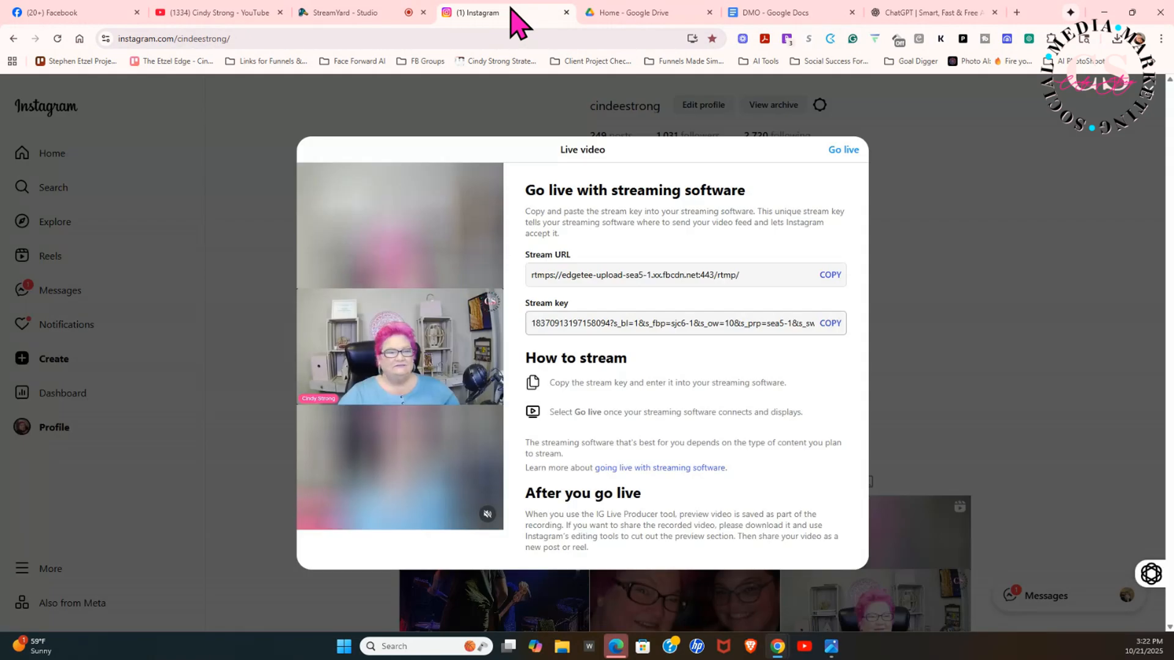
left_click(847, 150)
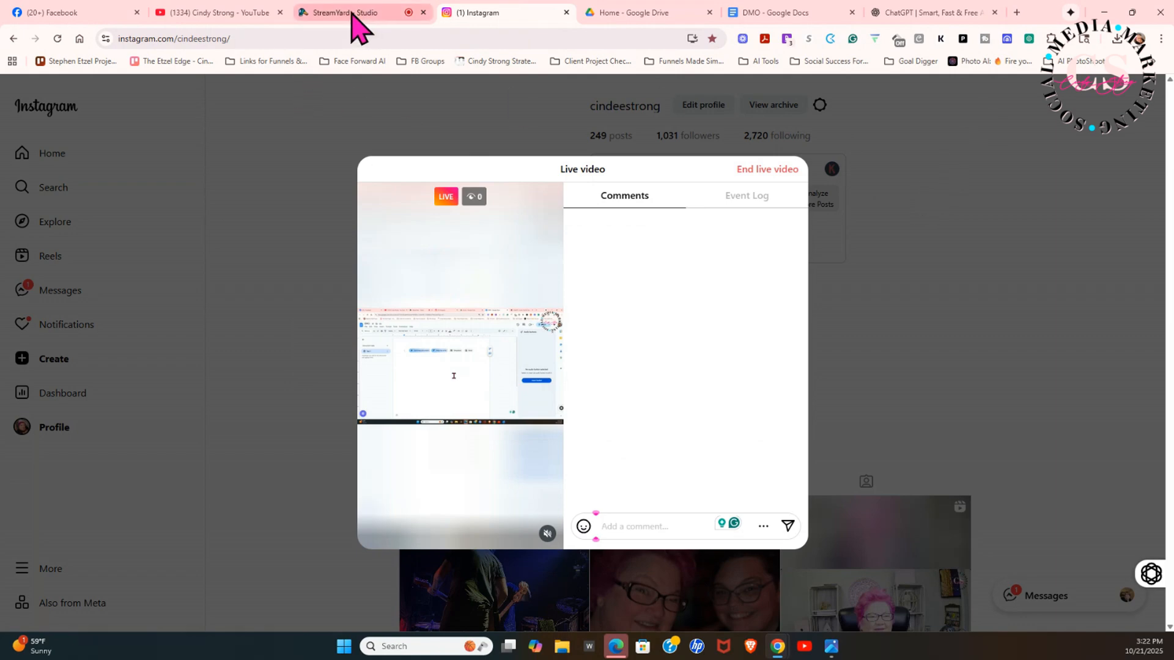
left_click(802, 14)
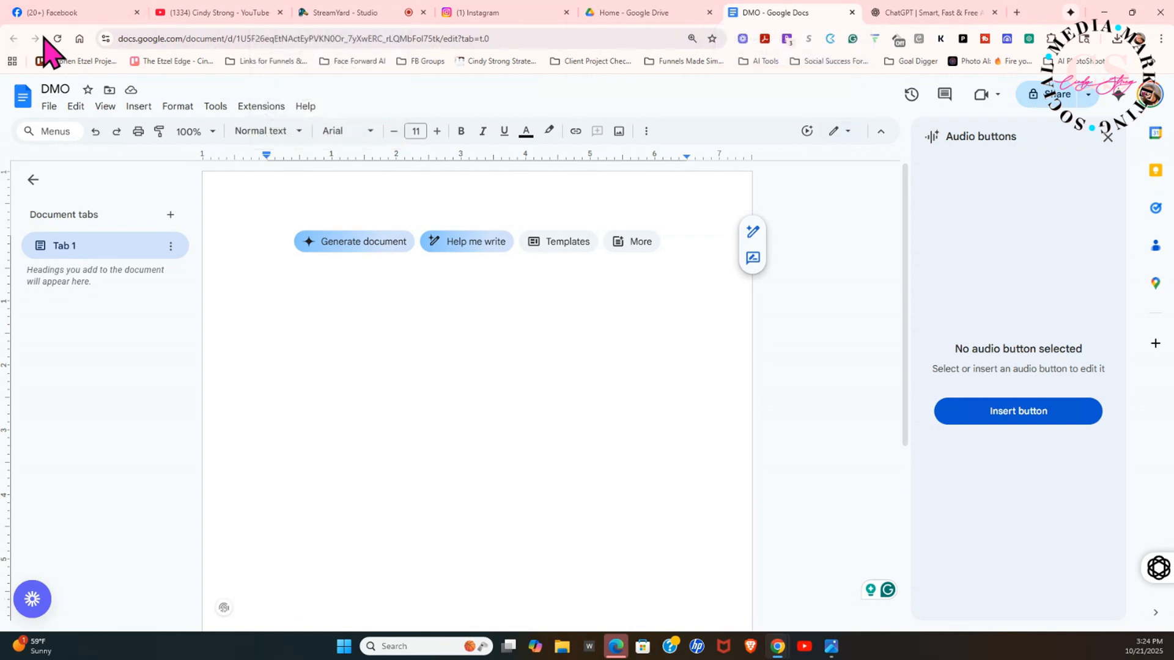
Step: Switch to Facebook and share the profile's current live video as a post to the Tech Talk for Entrepreneurs group
left_click(63, 13)
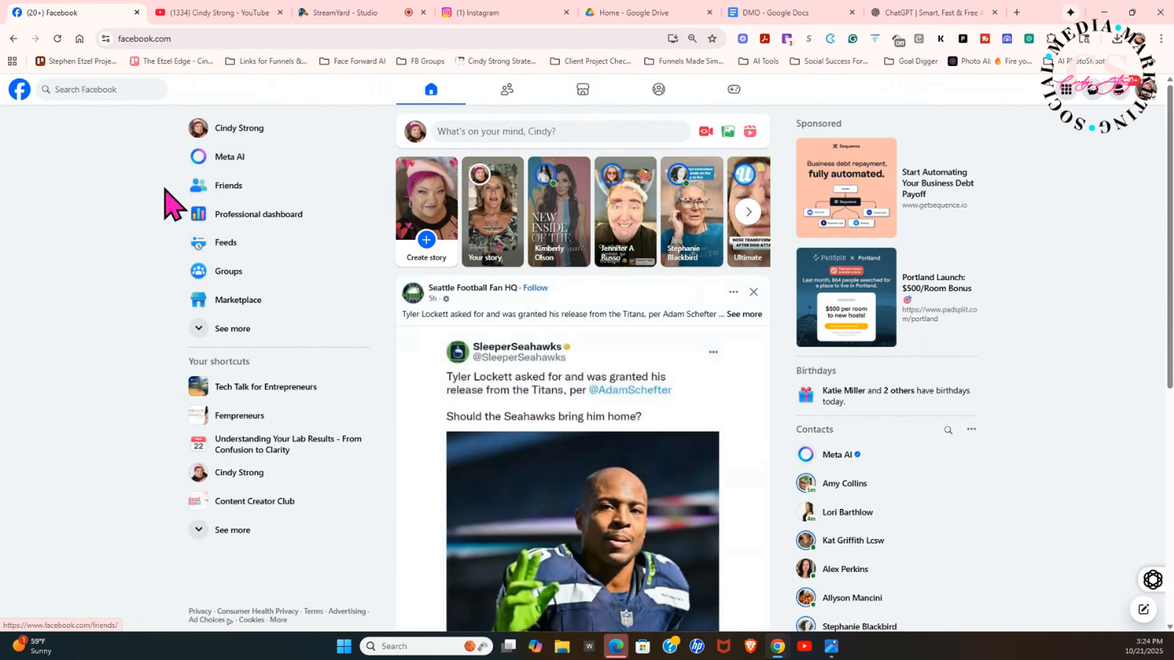
left_click(230, 129)
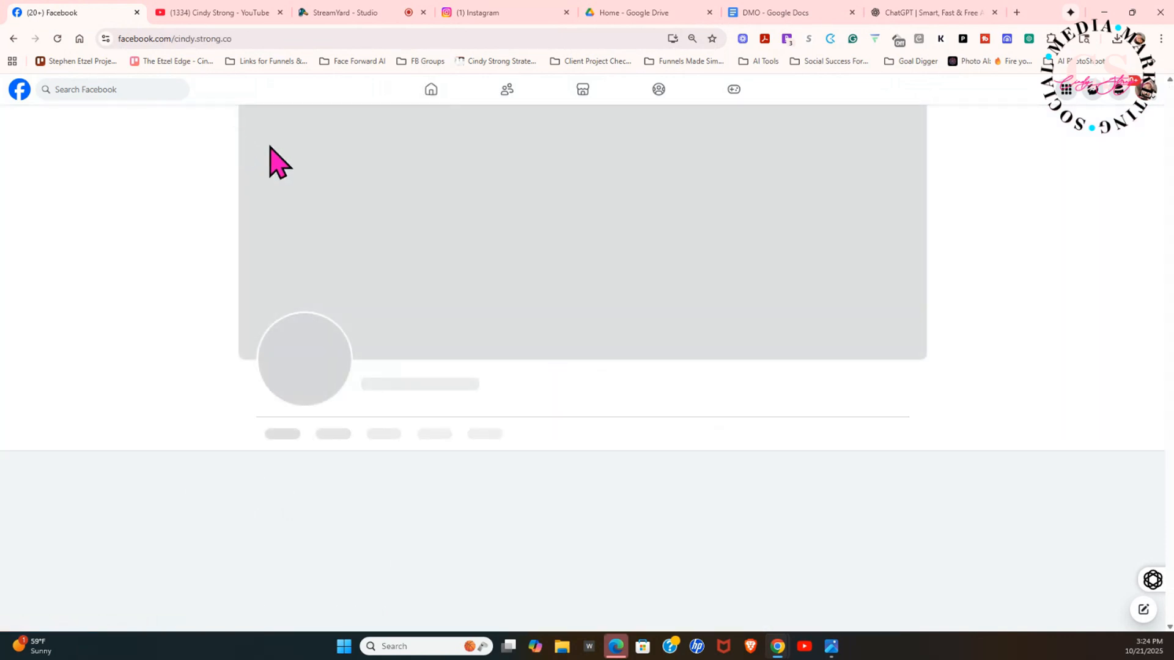
scroll(773, 388, "down", 7)
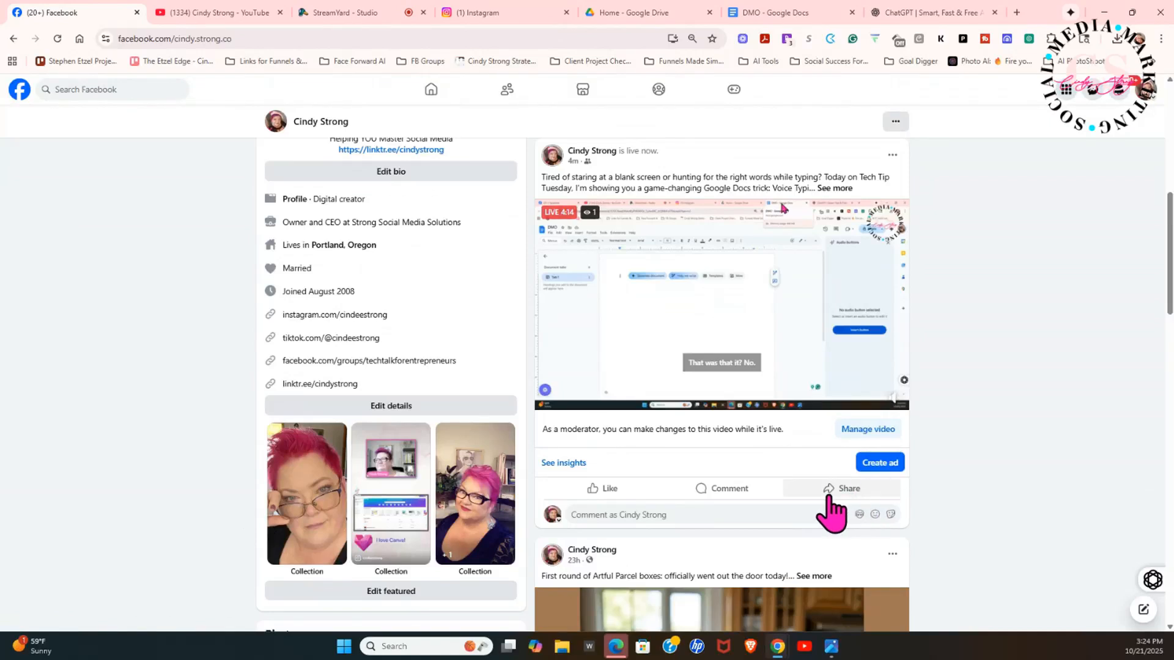
left_click(843, 489)
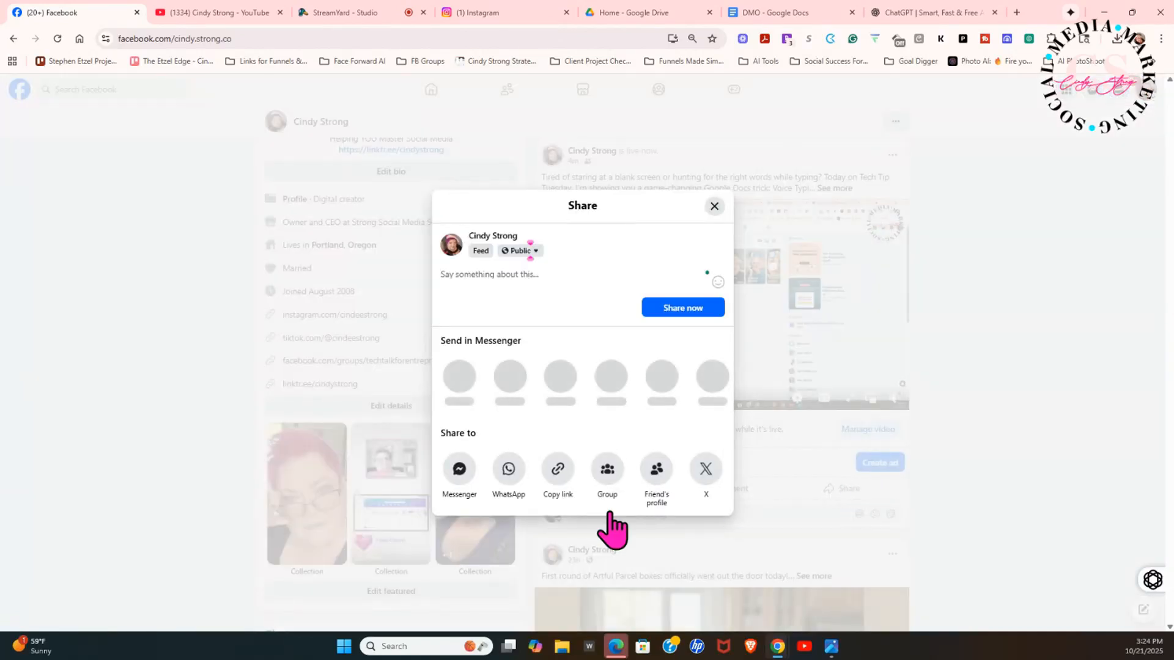
left_click(608, 471)
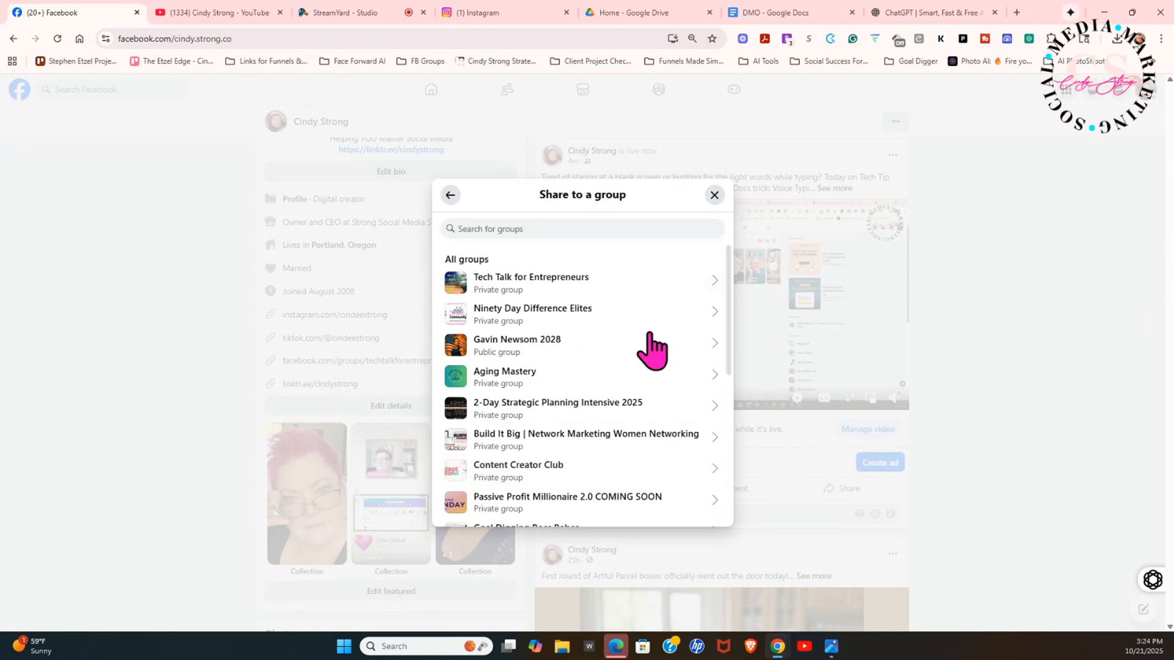
left_click(607, 278)
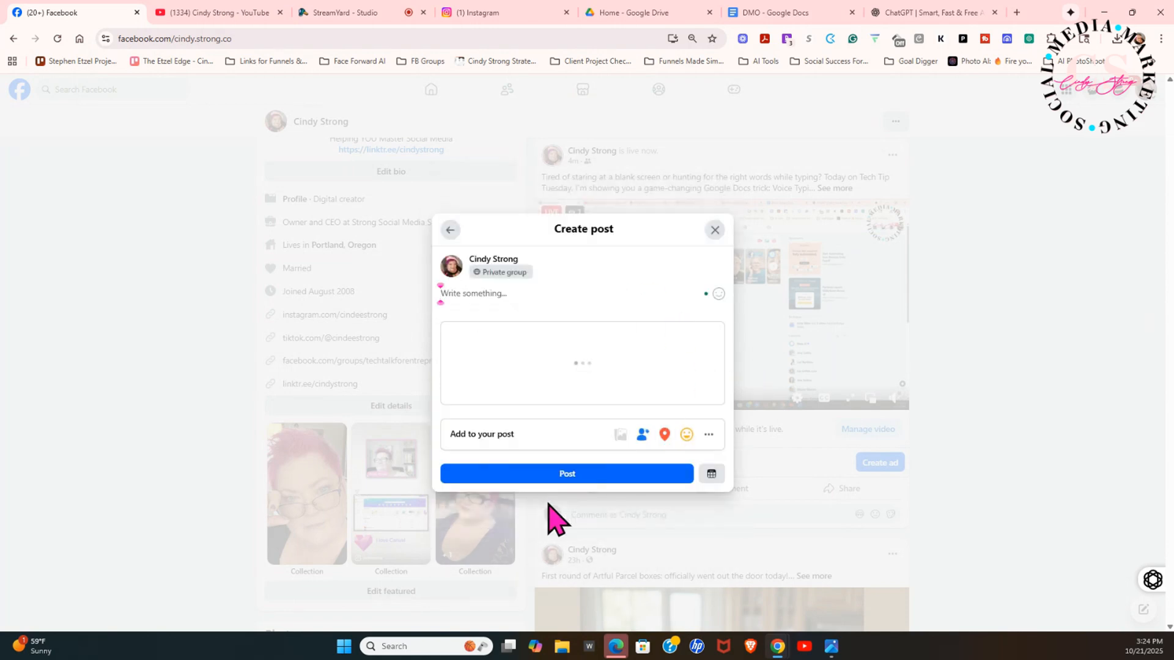
left_click(563, 540)
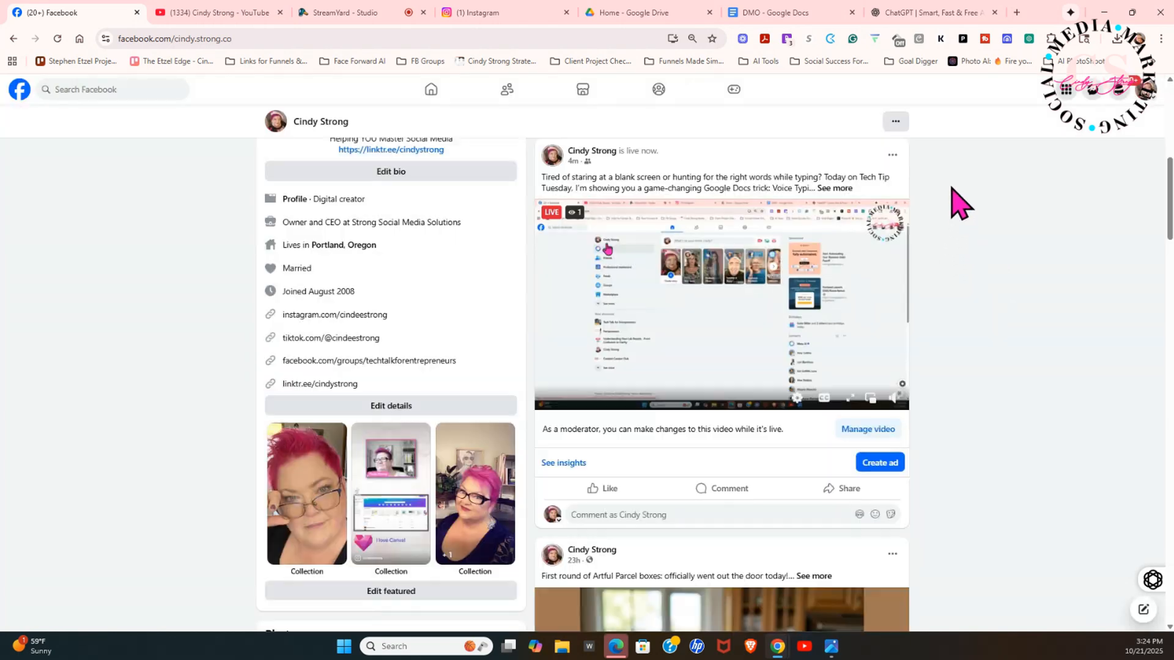
Step: Using voice typing in the DMO document, dictate tomorrow's plan: 9:00 a.m. start, lunch break, two client projects and content for three more days
left_click(917, 14)
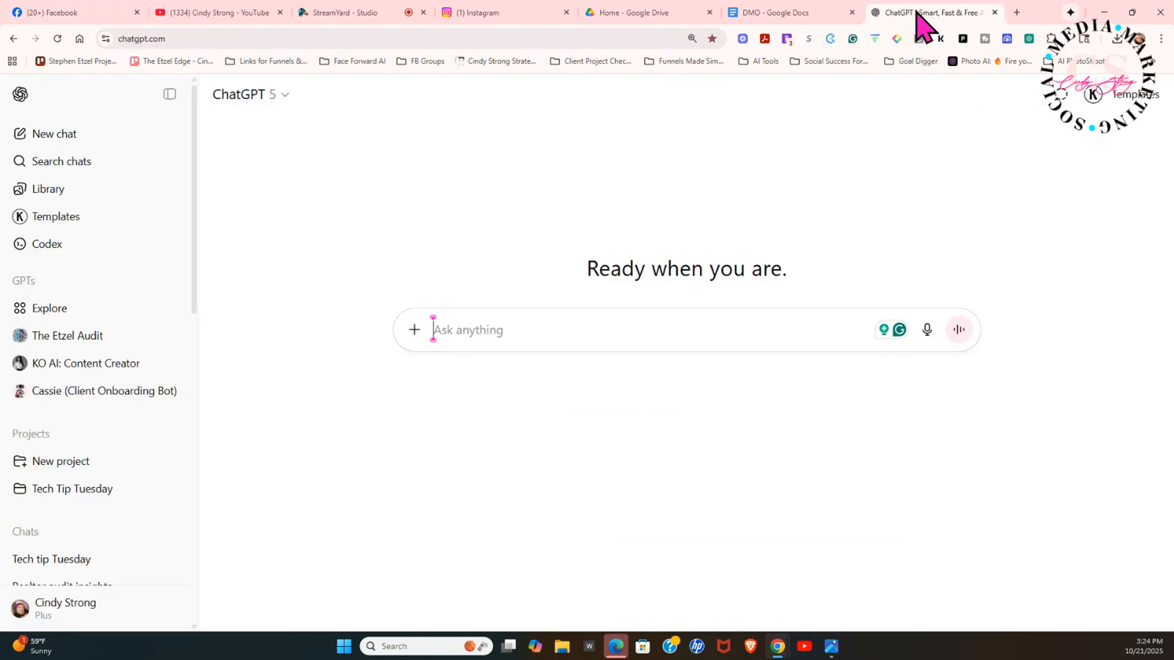
left_click(762, 15)
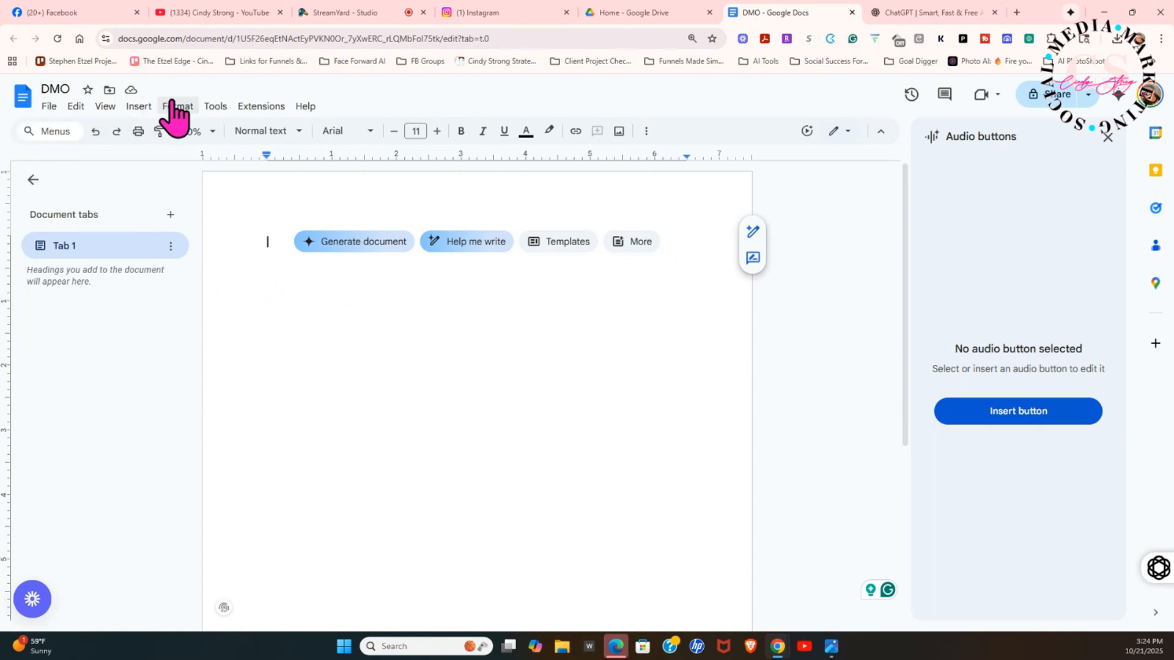
left_click(217, 110)
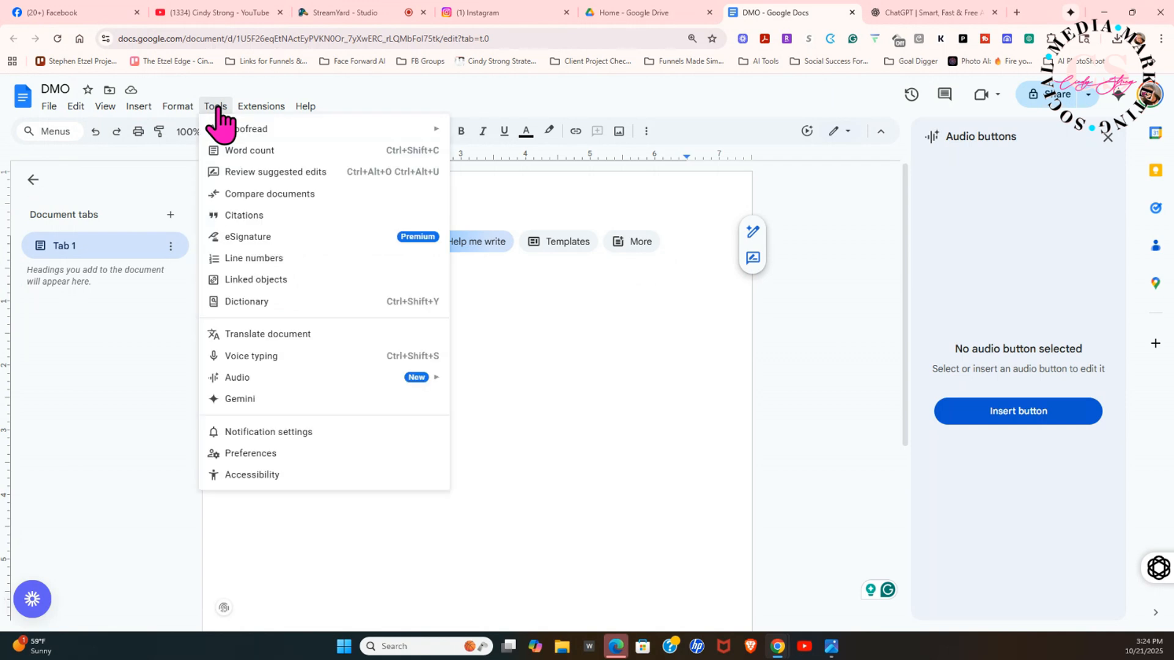
left_click(249, 357)
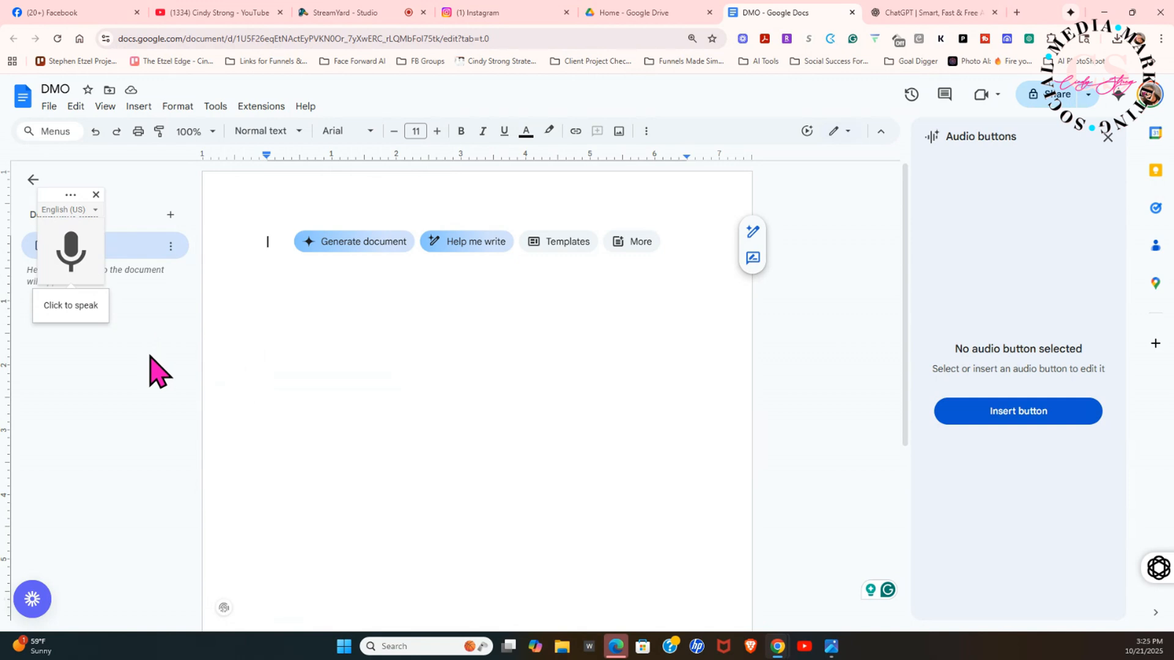
left_click(69, 305)
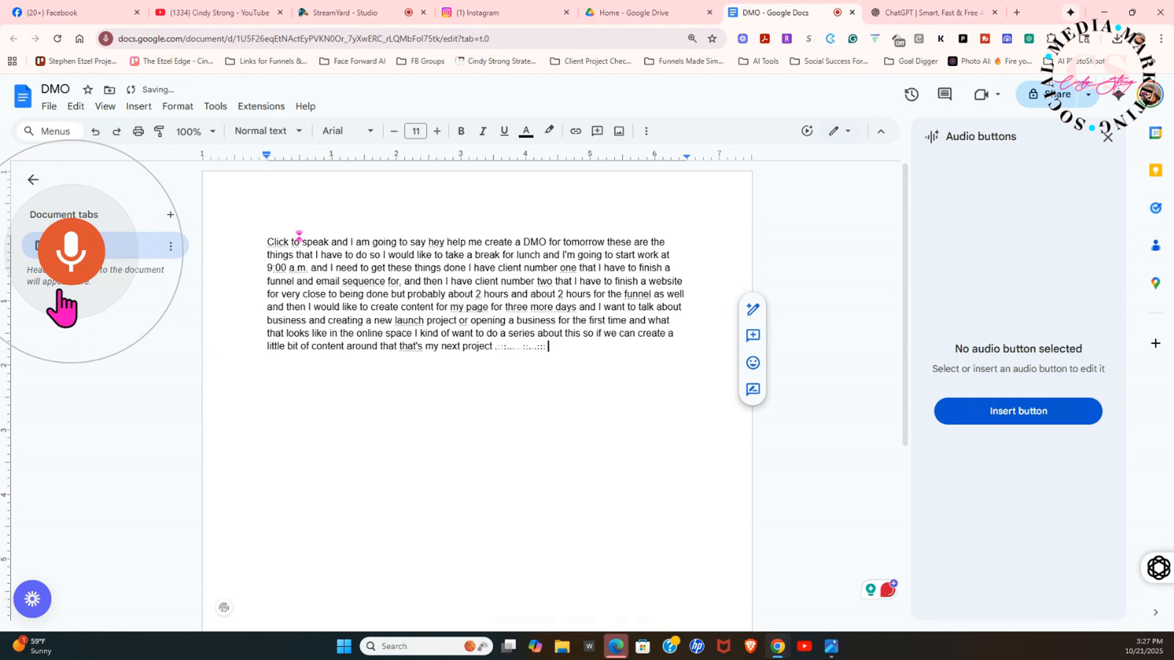
left_click(68, 272)
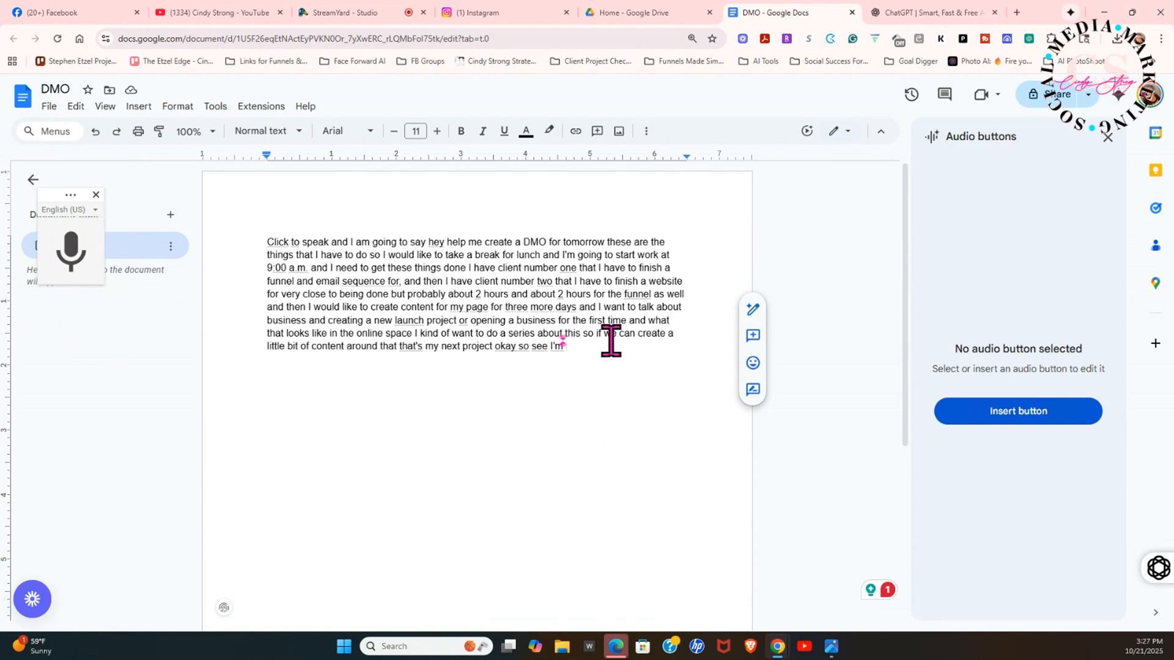
Step: Select the whole dictated paragraph in the DMO document and copy it
left_click_drag(574, 343, 272, 242)
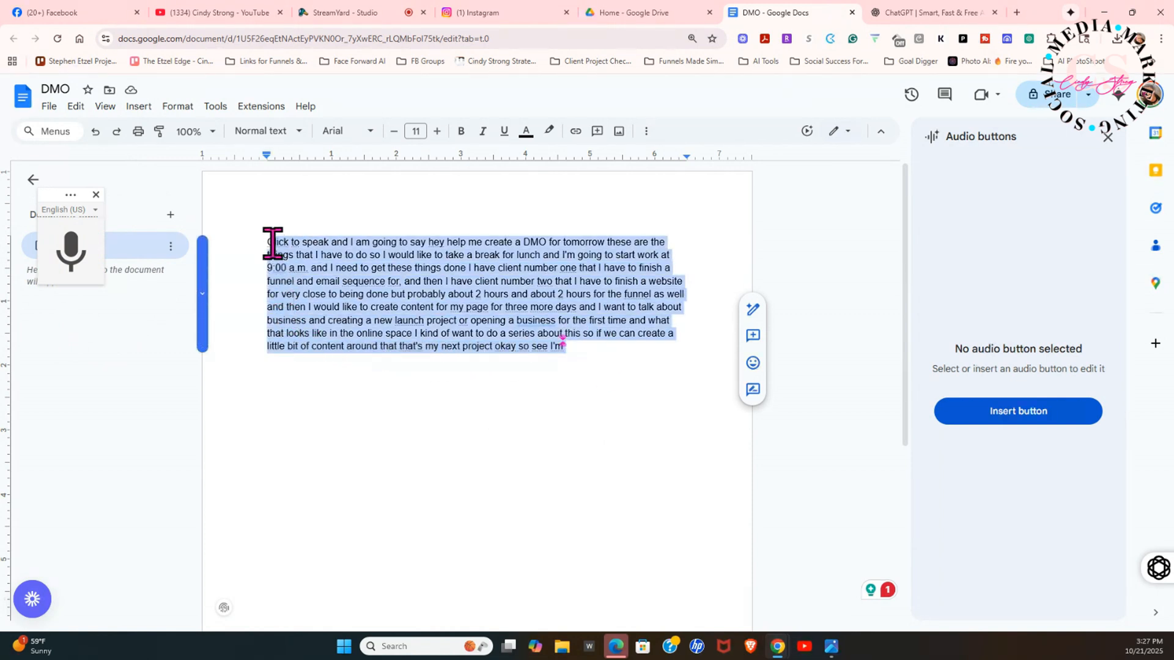
right_click(380, 272)
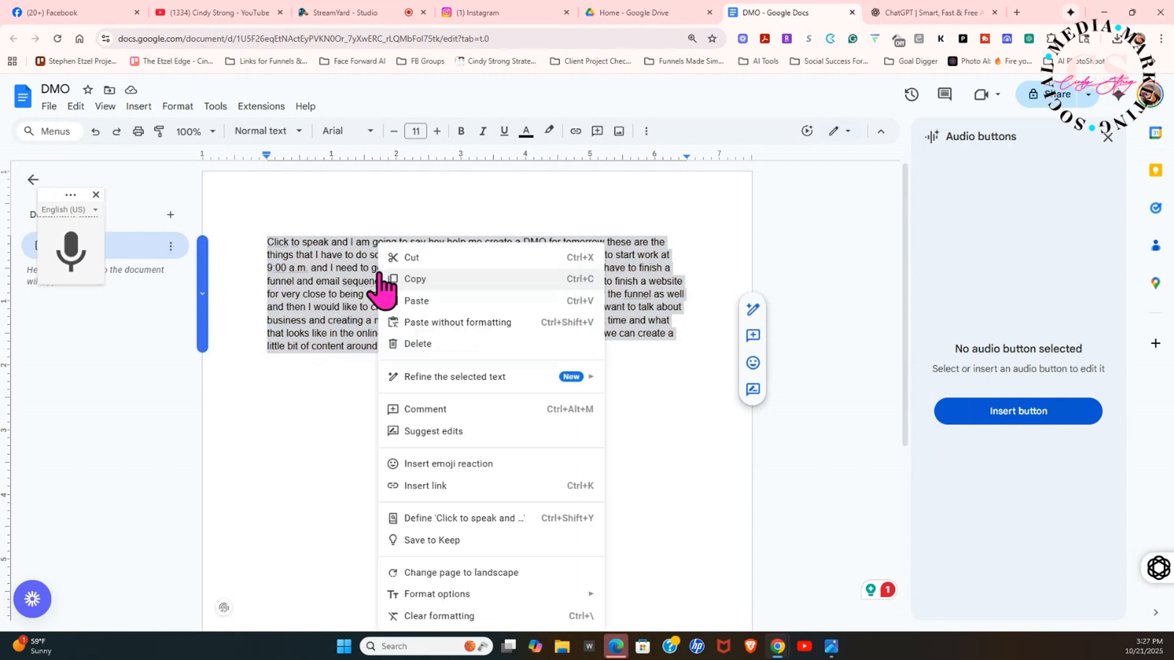
left_click(470, 279)
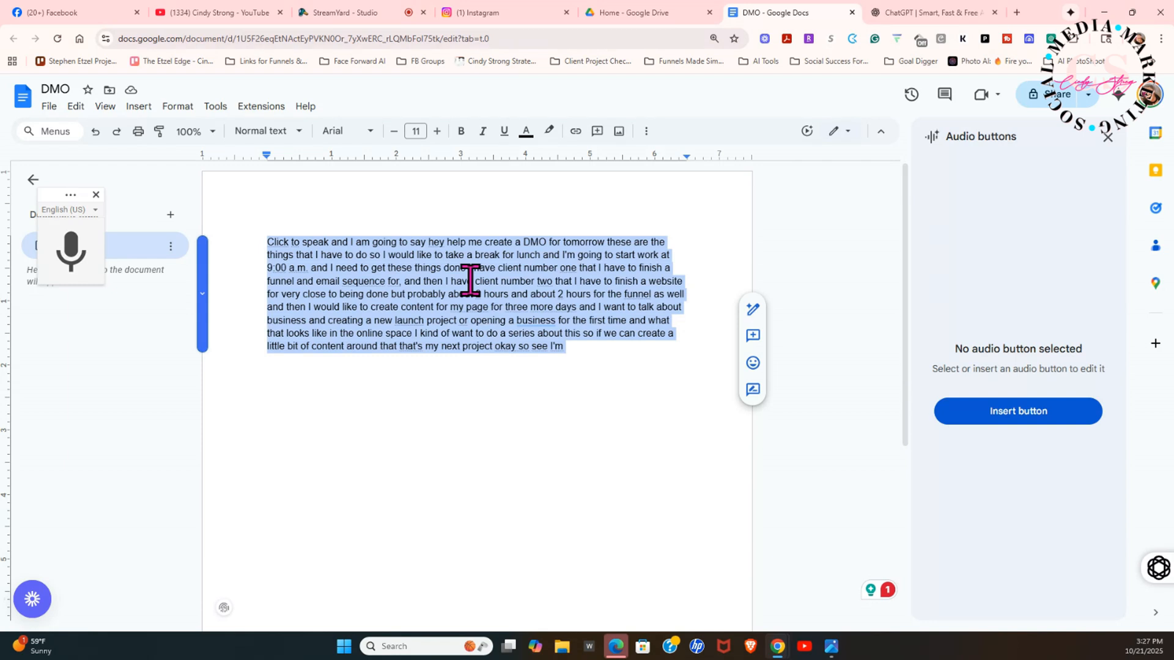
right_click(477, 296)
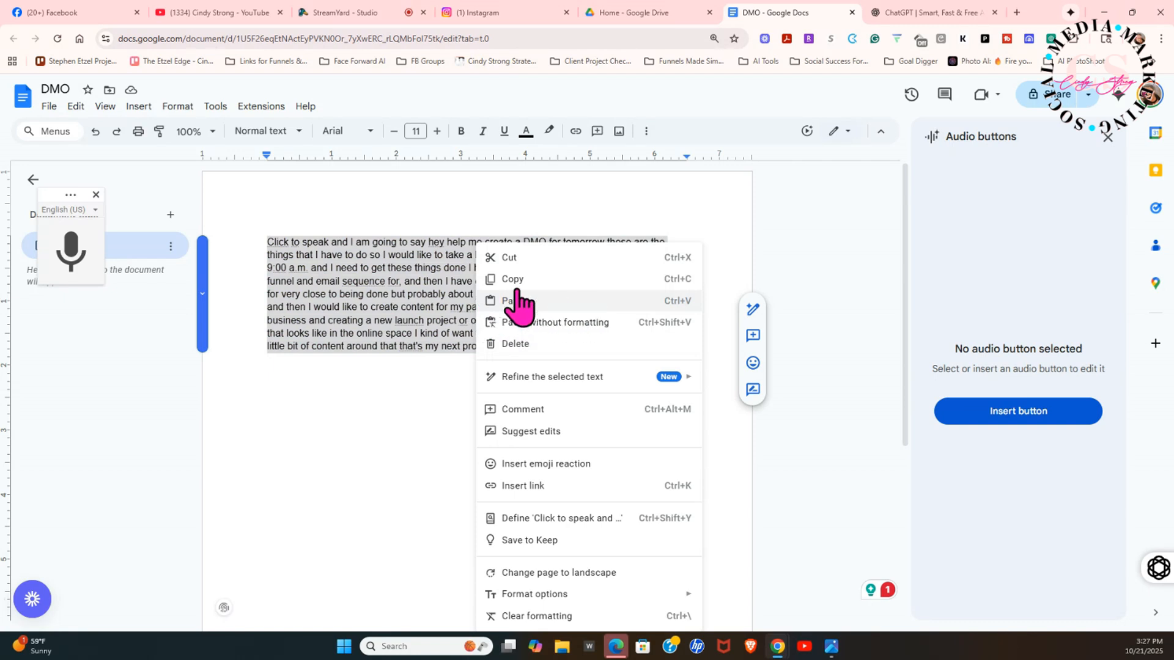
left_click(513, 278)
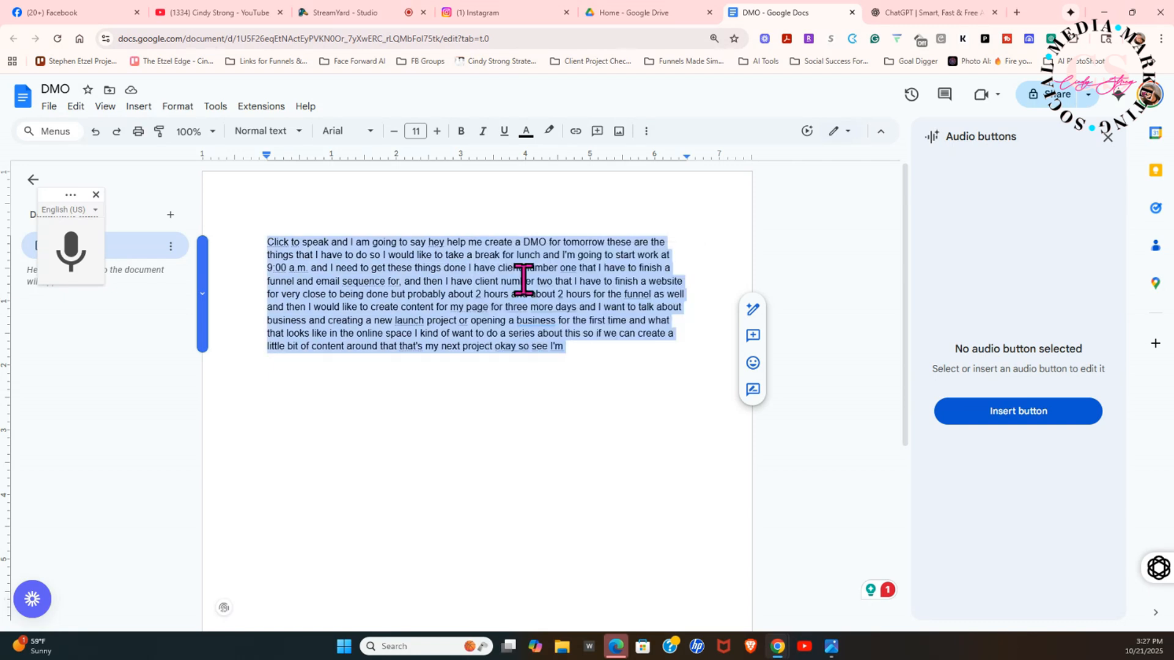
Step: Switch to ChatGPT and change the model to the legacy GPT-4o
left_click(900, 15)
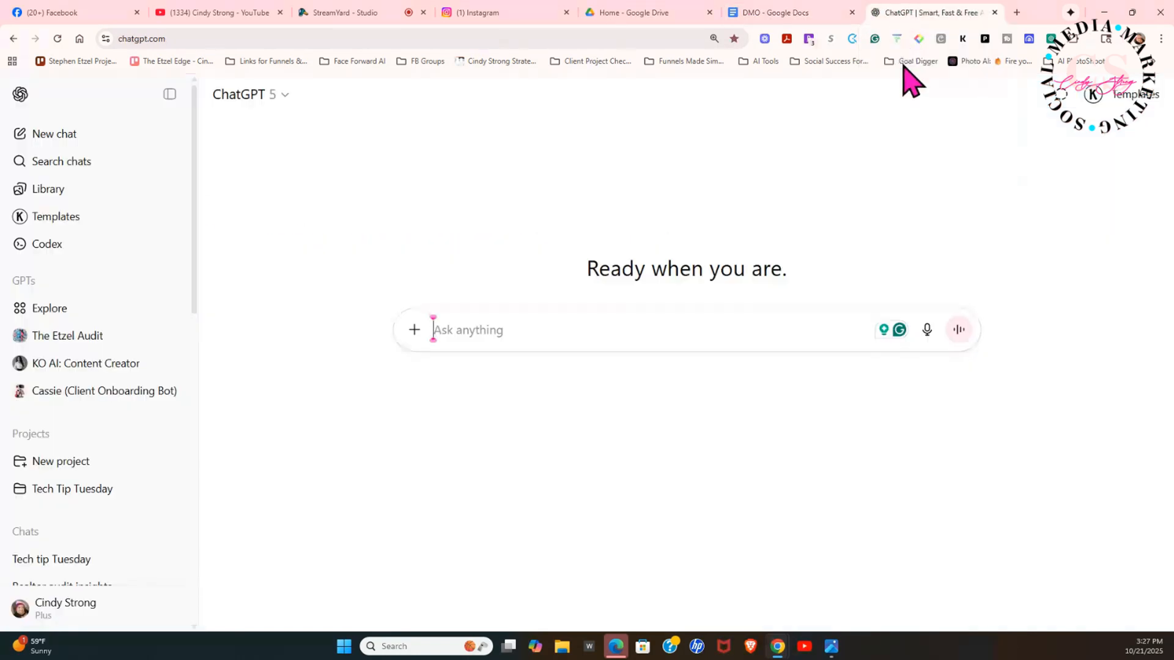
left_click(282, 96)
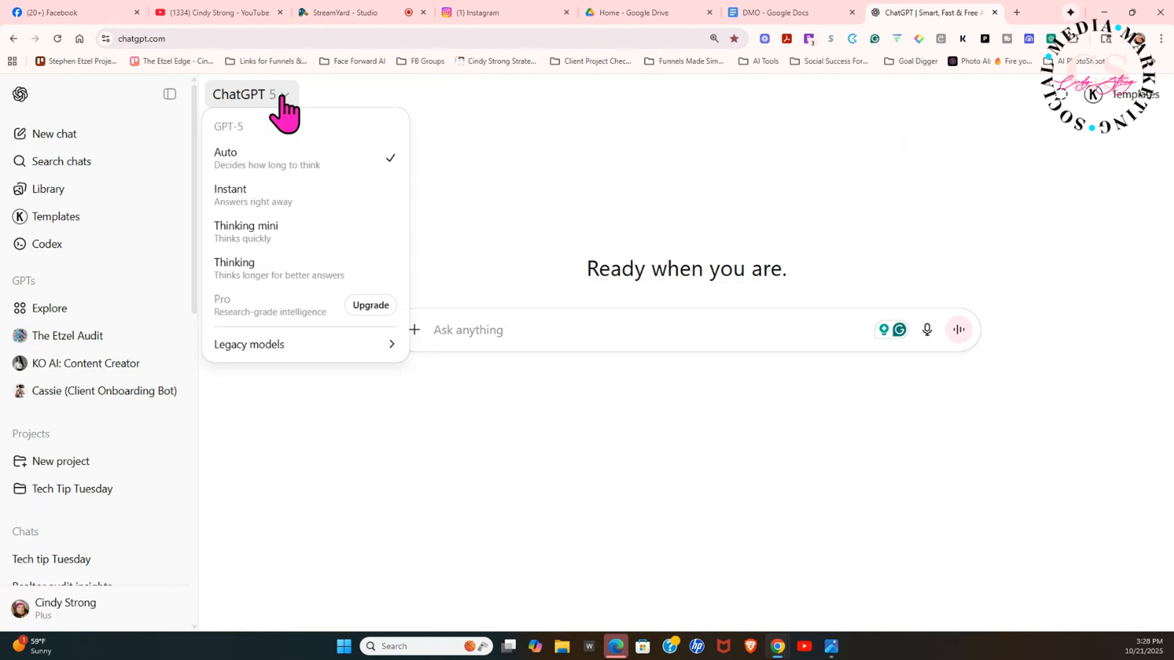
mouse_move(308, 353)
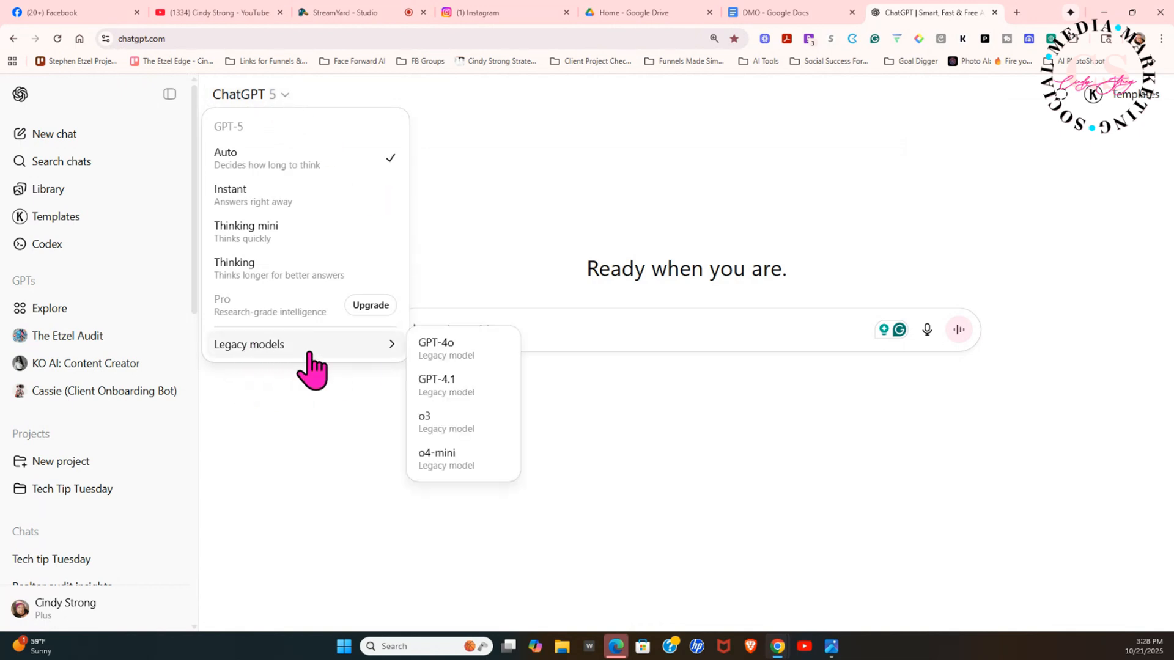
left_click(453, 350)
Step: Send ChatGPT the prompt "Can you help me create a dmo for tomorrow with this info" followed by the copied dictation text
left_click(490, 330)
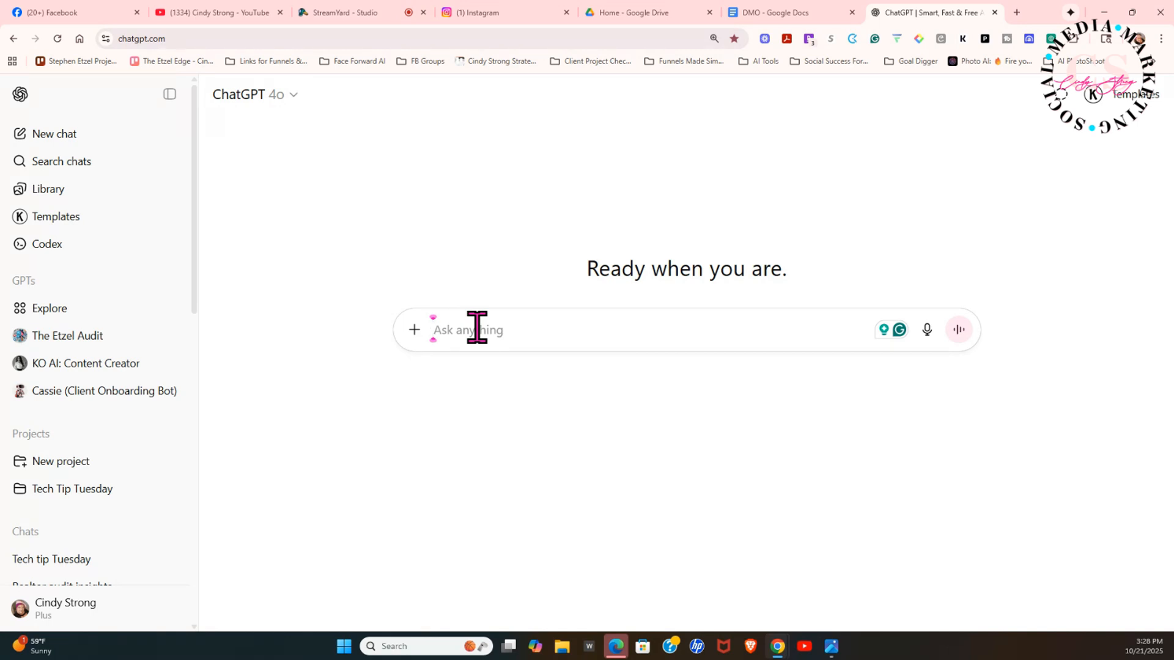
type("Can")
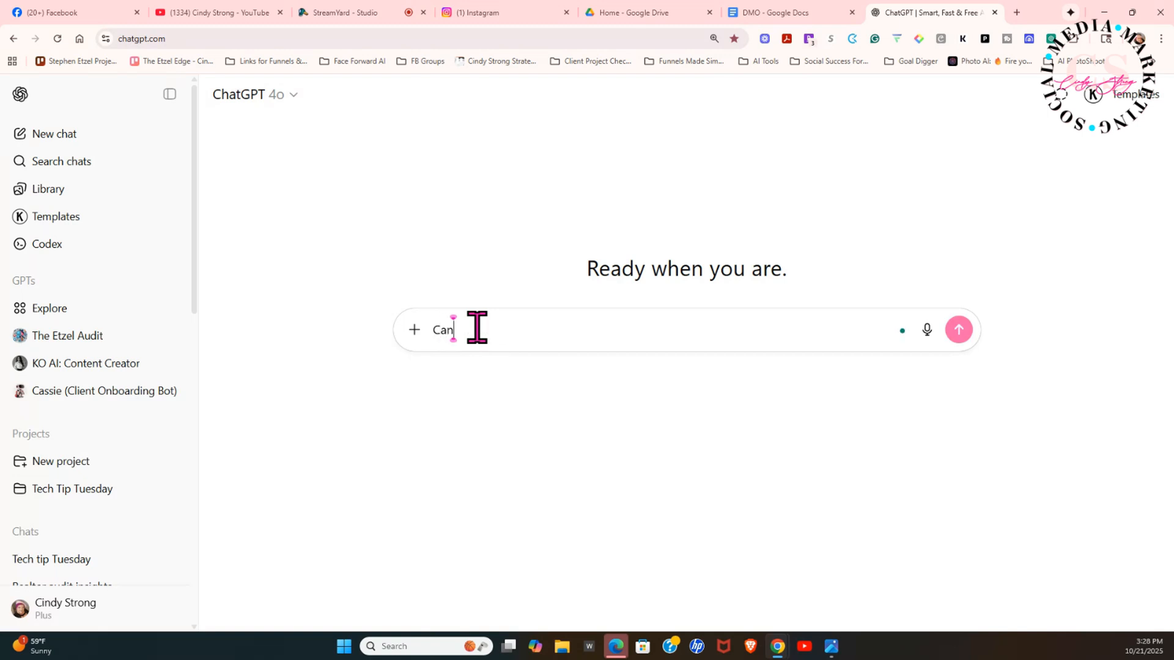
type(" you")
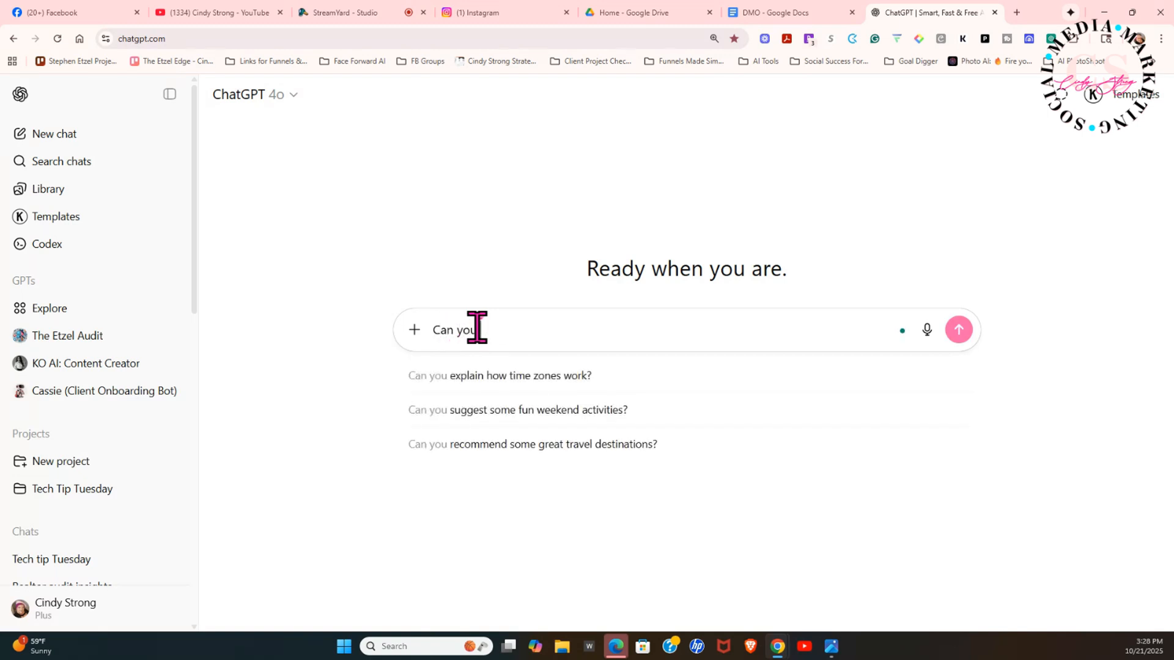
type(" help me creeat")
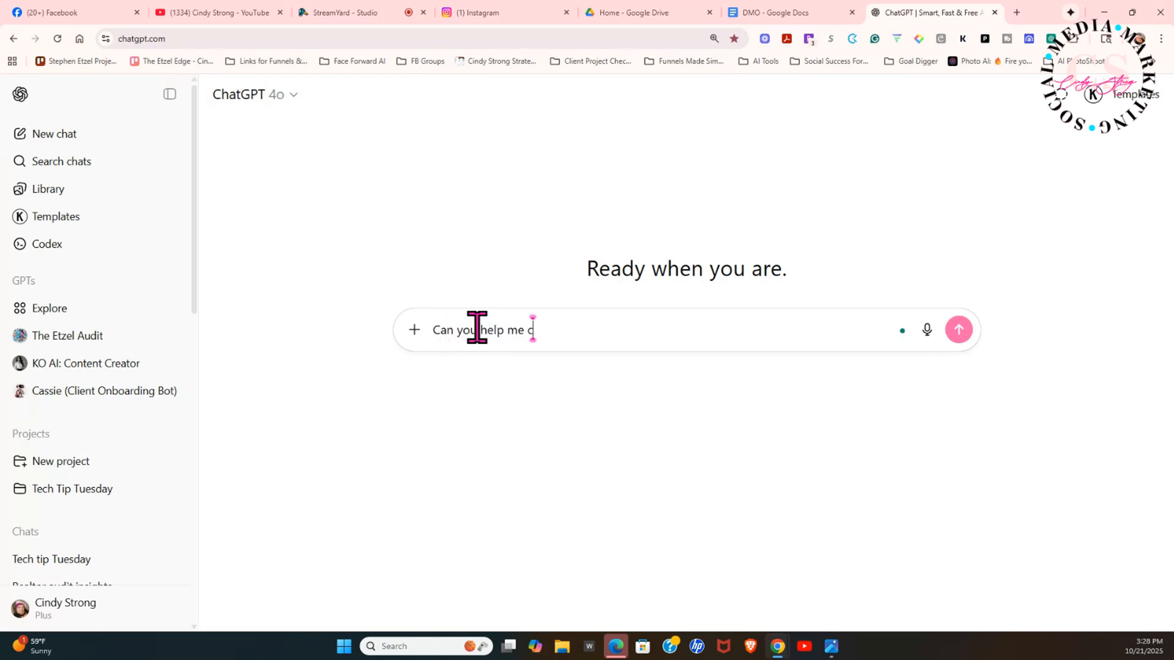
key("BackSpace")
key("BackSpace")
key("BackSpace")
type("ate a")
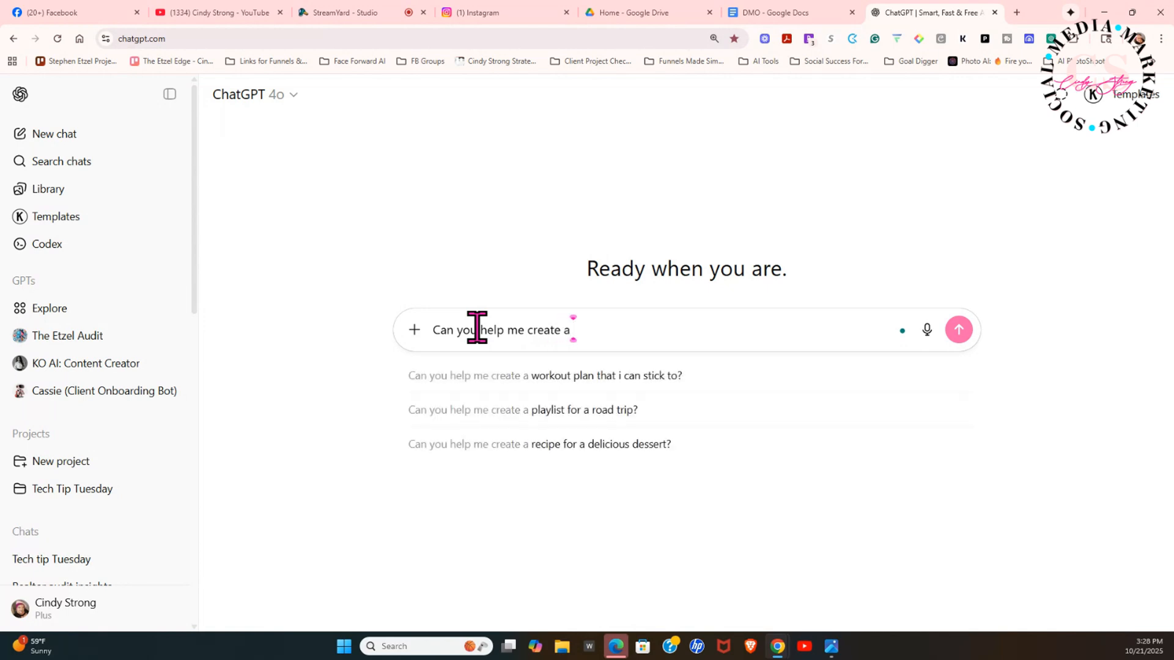
type(" dmo for tomorrow ")
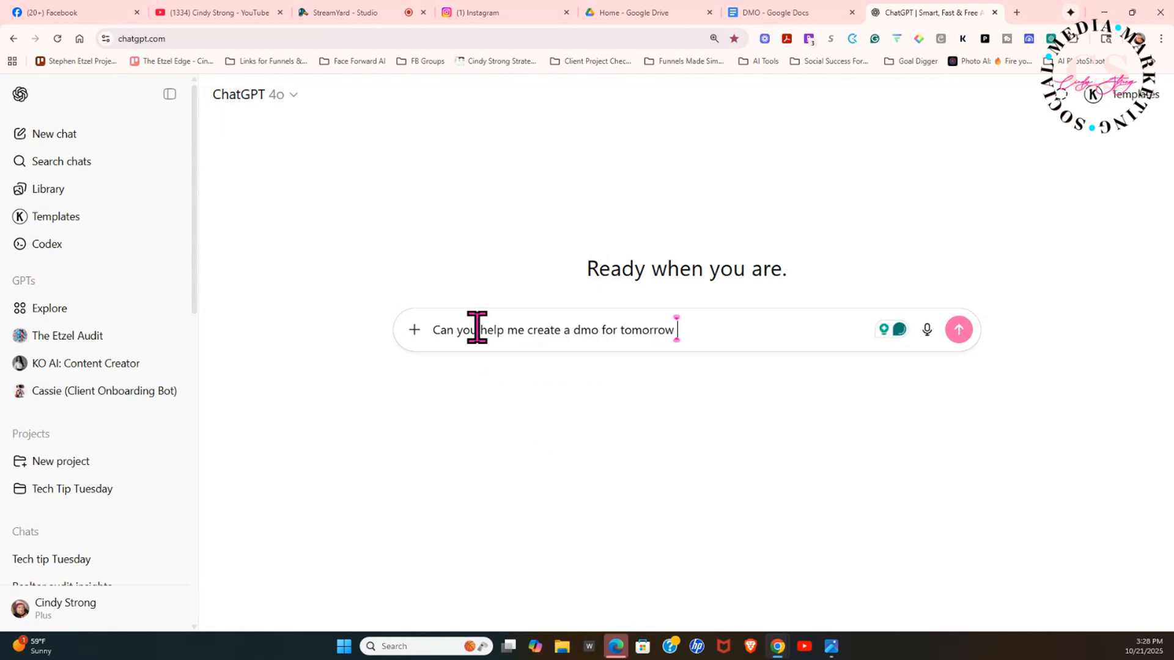
type("with this indo")
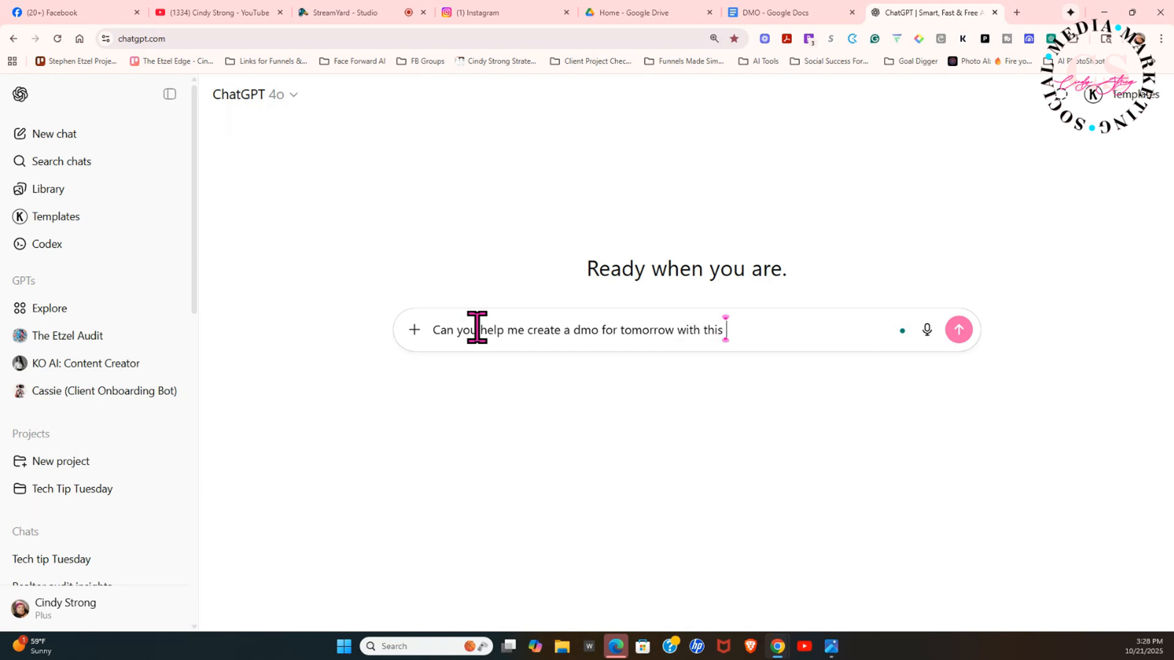
key("BackSpace")
key("BackSpace")
key("BackSpace")
type("nfo")
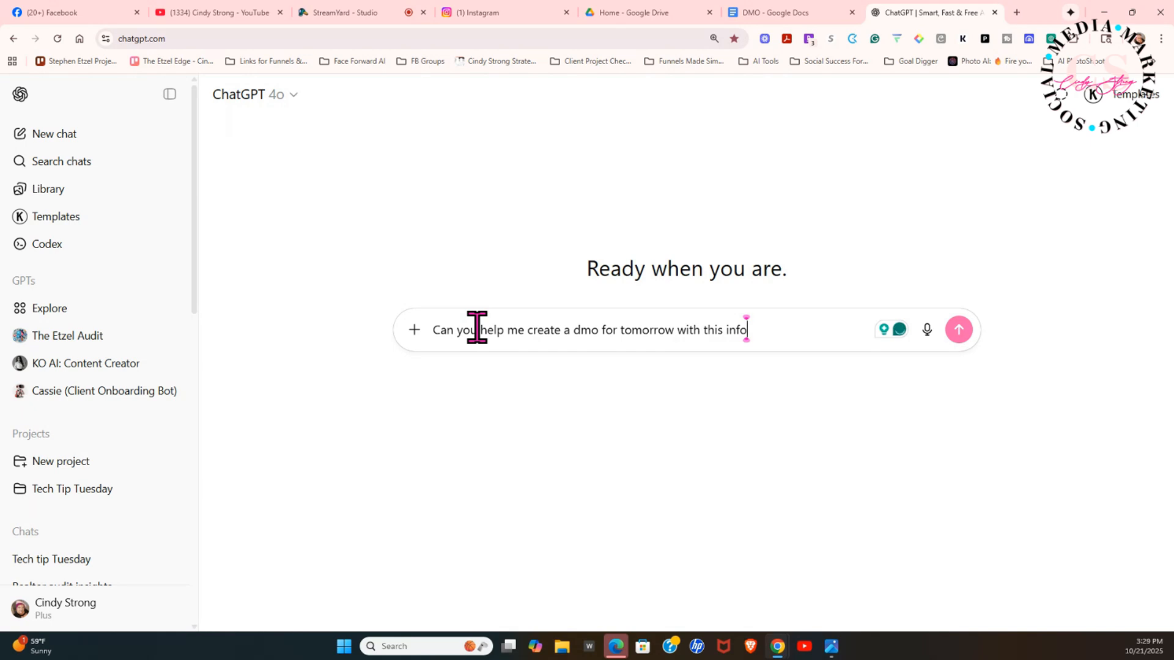
key("ctrl+v")
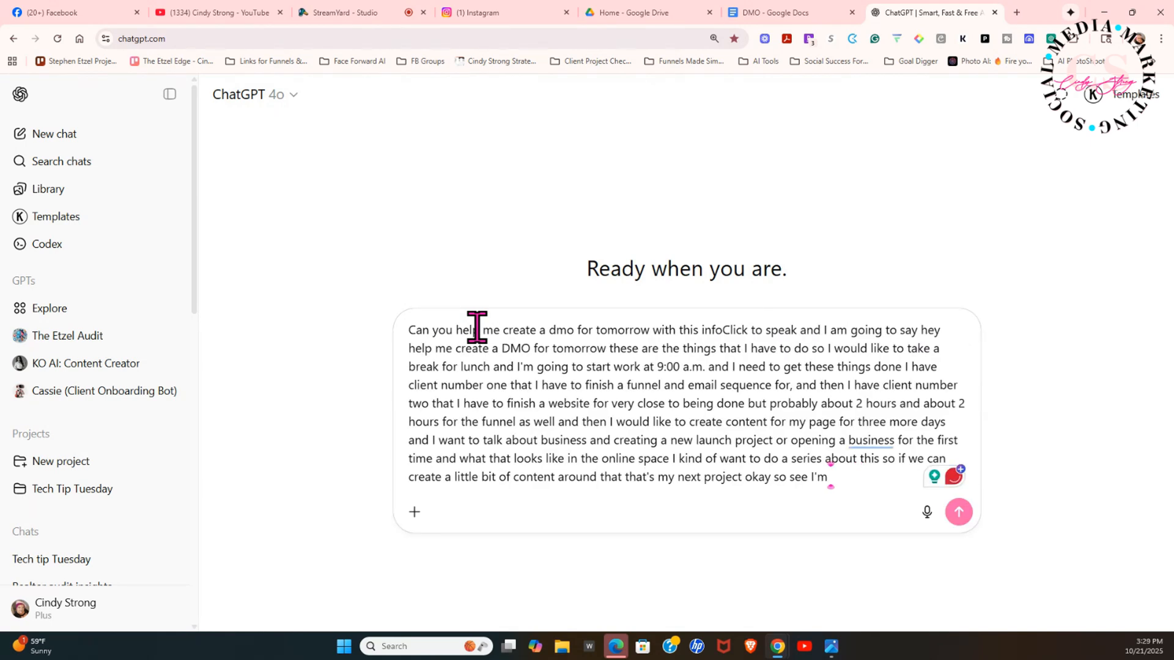
key("Return")
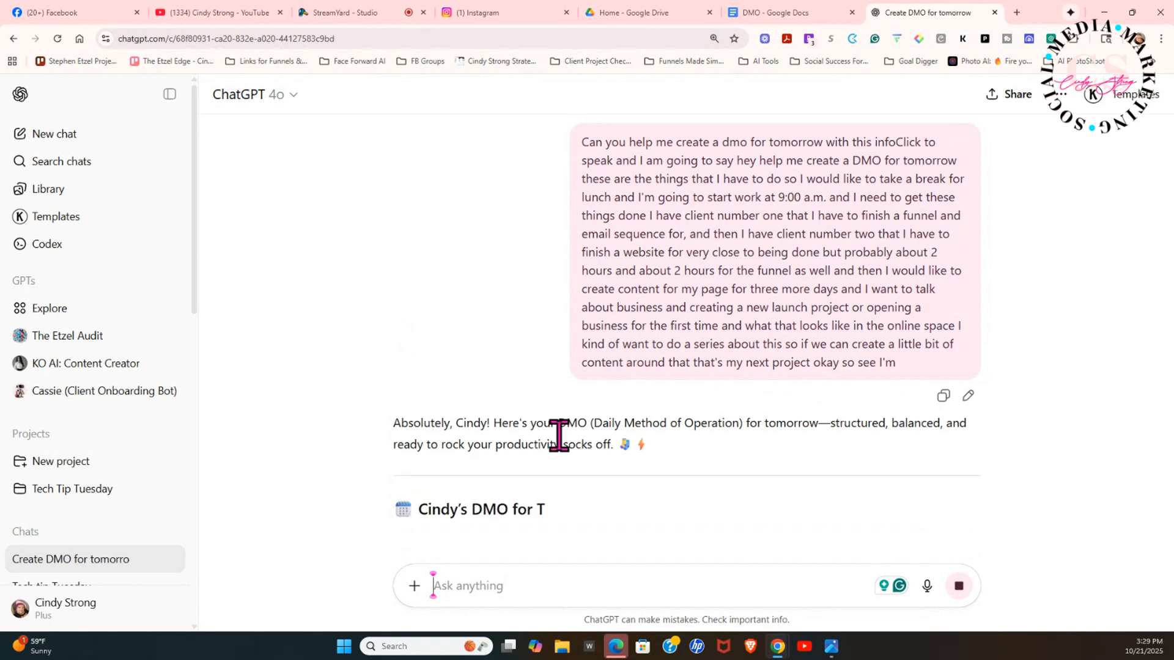
Step: Read through the generated DMO for tomorrow, from the first time block to the wrap-up checklist and closing suggestions
scroll(677, 500, "down", 3)
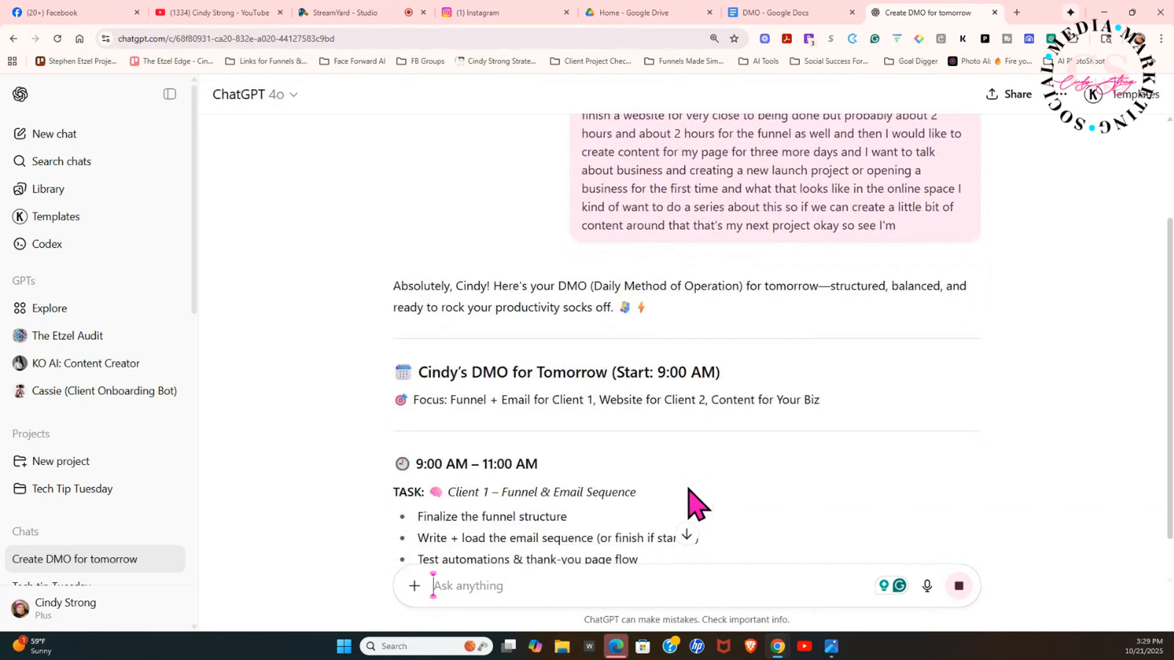
scroll(689, 489, "down", 2)
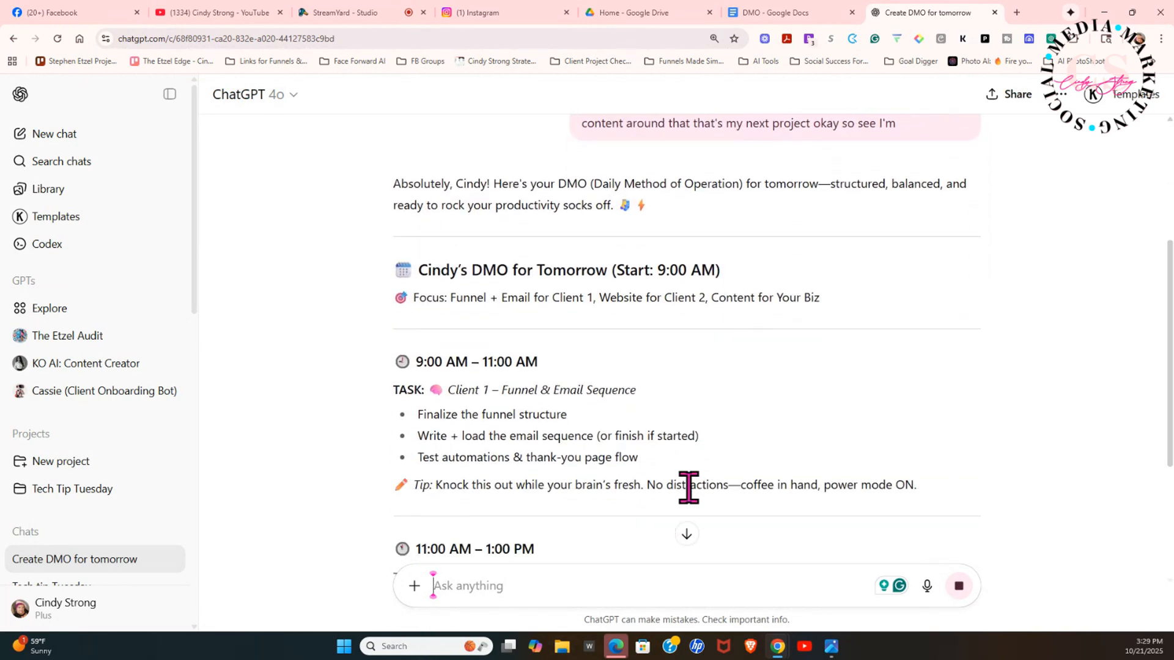
scroll(689, 489, "down", 2)
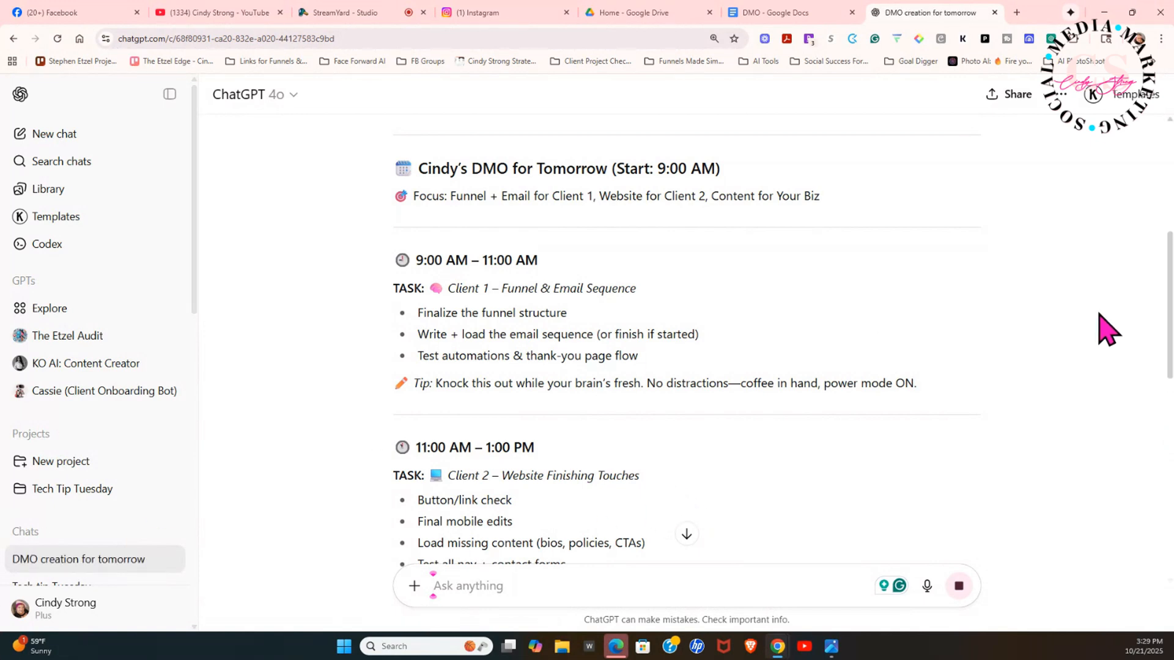
scroll(948, 316, "down", 1)
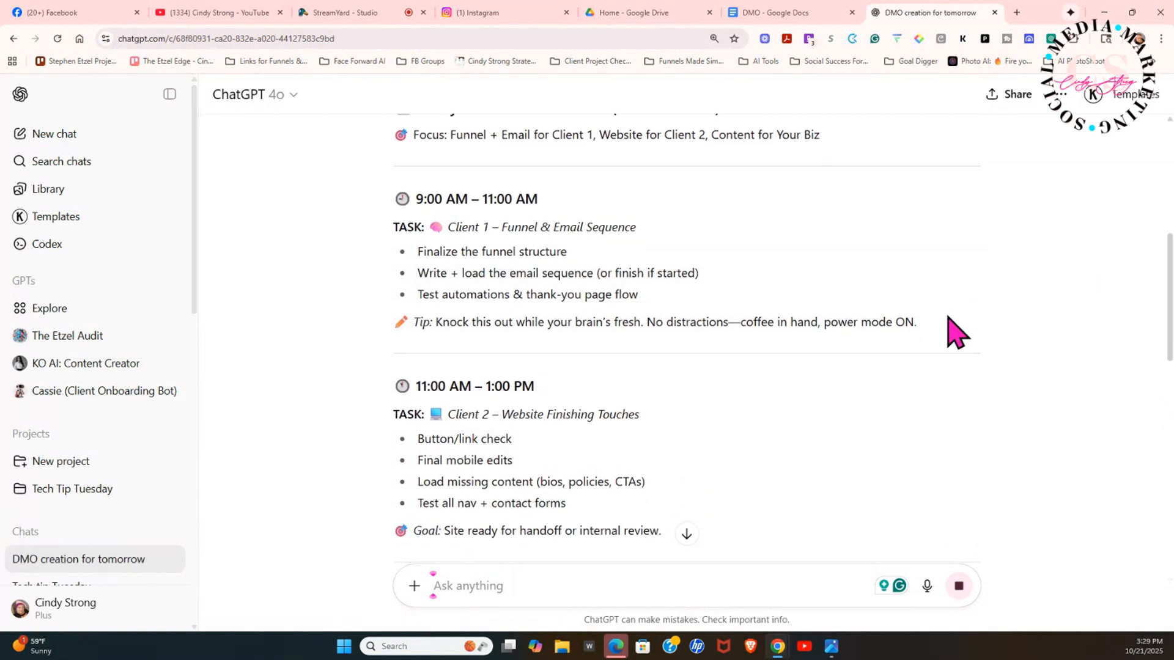
scroll(957, 331, "down", 1)
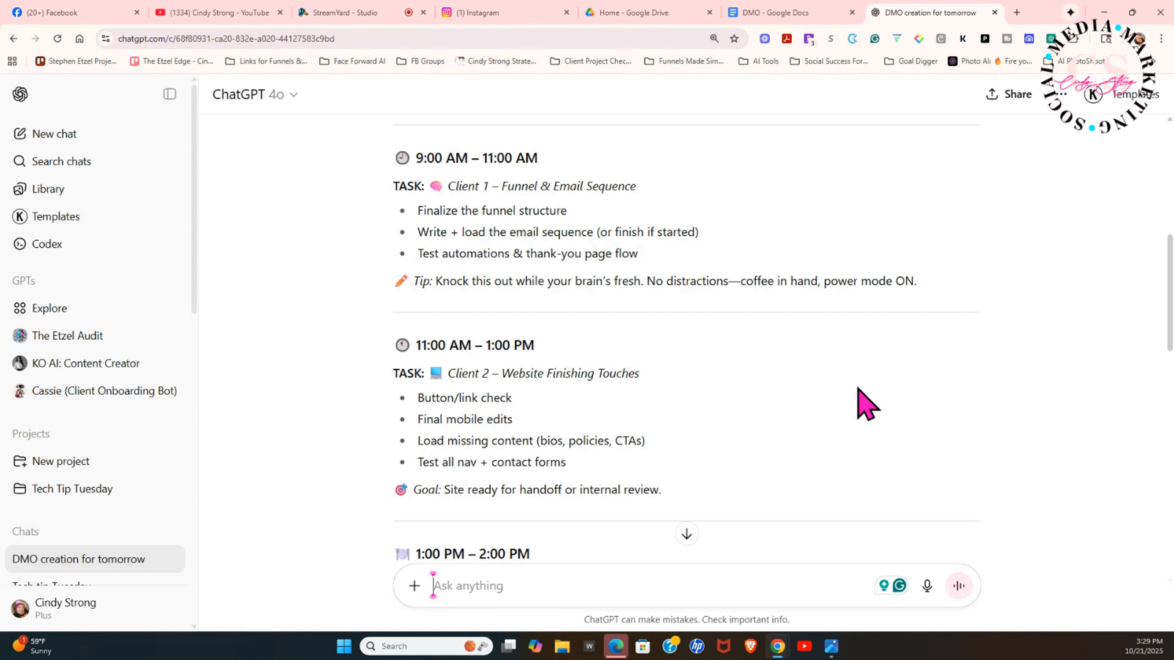
scroll(730, 374, "down", 2)
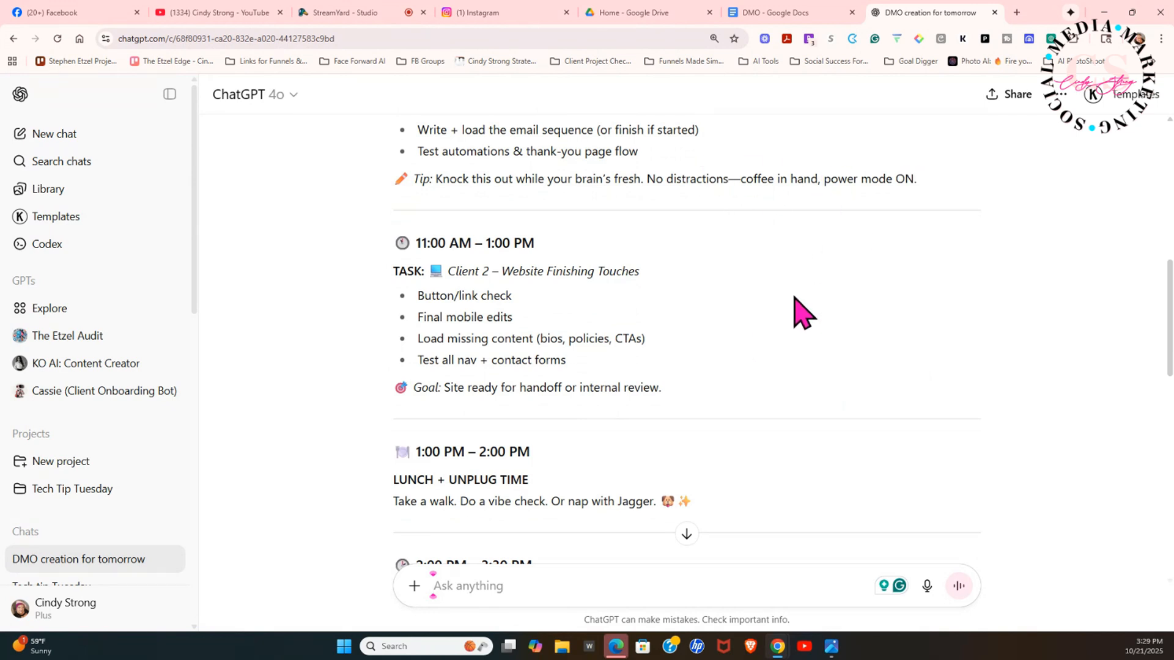
scroll(801, 314, "down", 1)
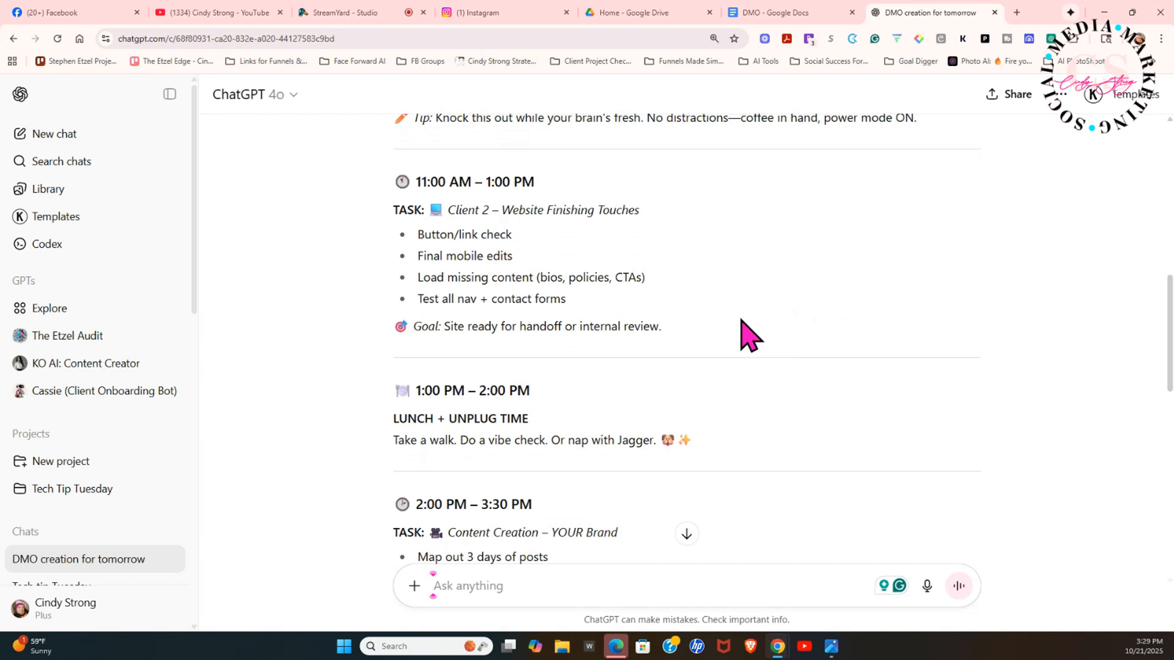
scroll(749, 335, "down", 1)
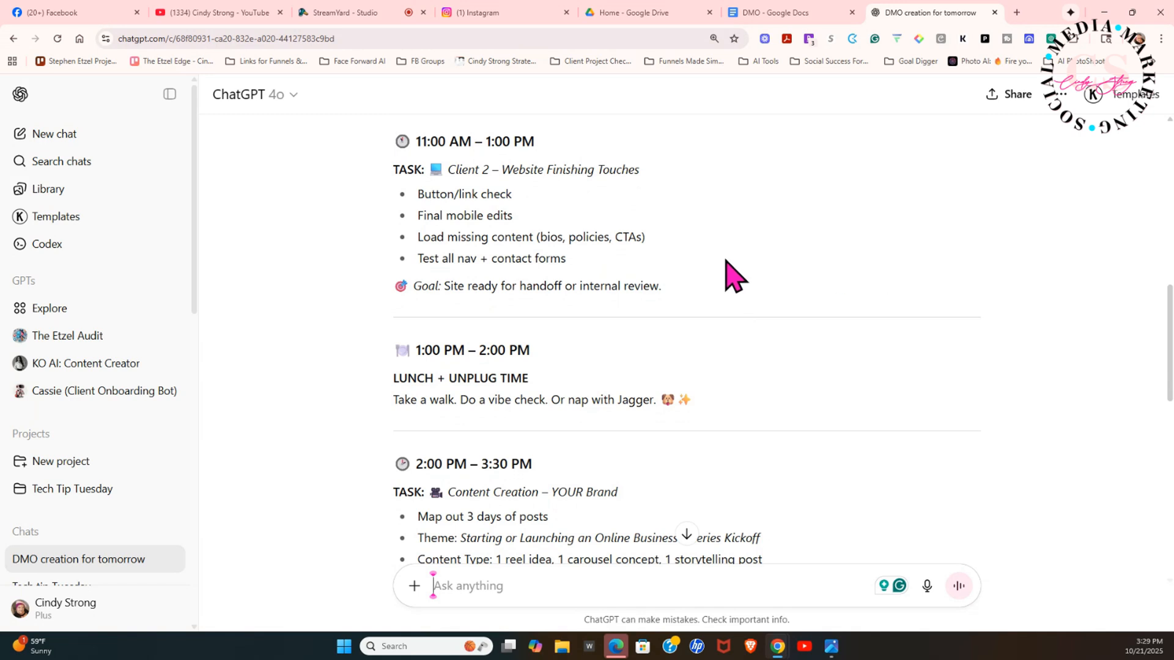
scroll(733, 277, "down", 1)
scroll(733, 277, "down", 1)
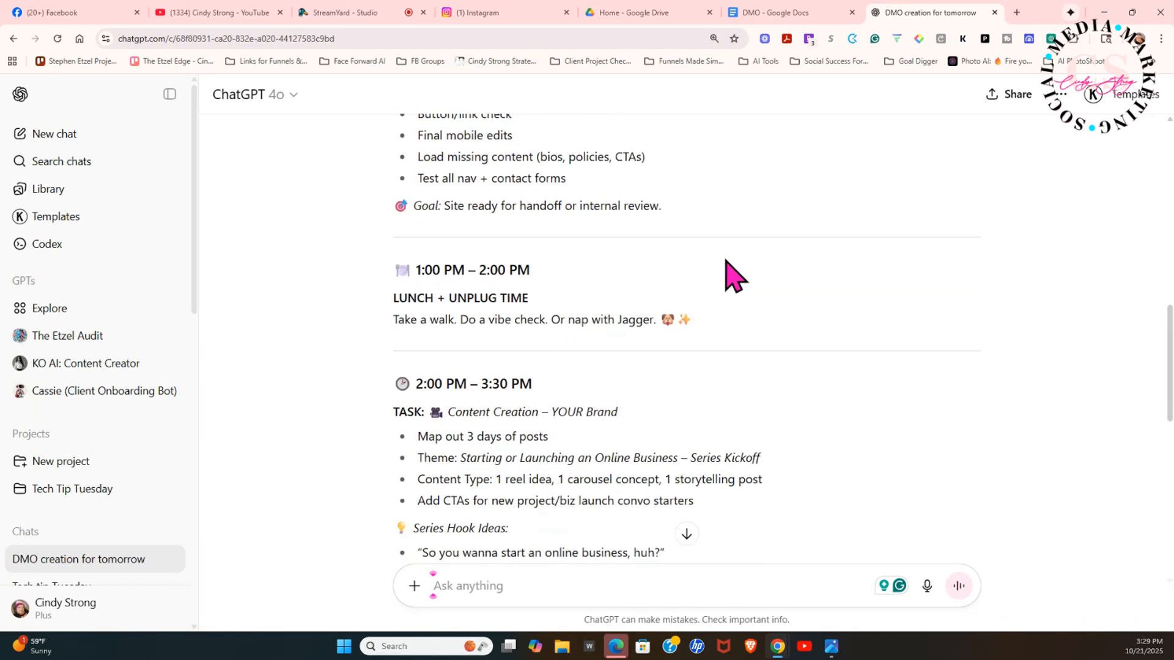
scroll(733, 277, "up", 2)
scroll(747, 314, "down", 1)
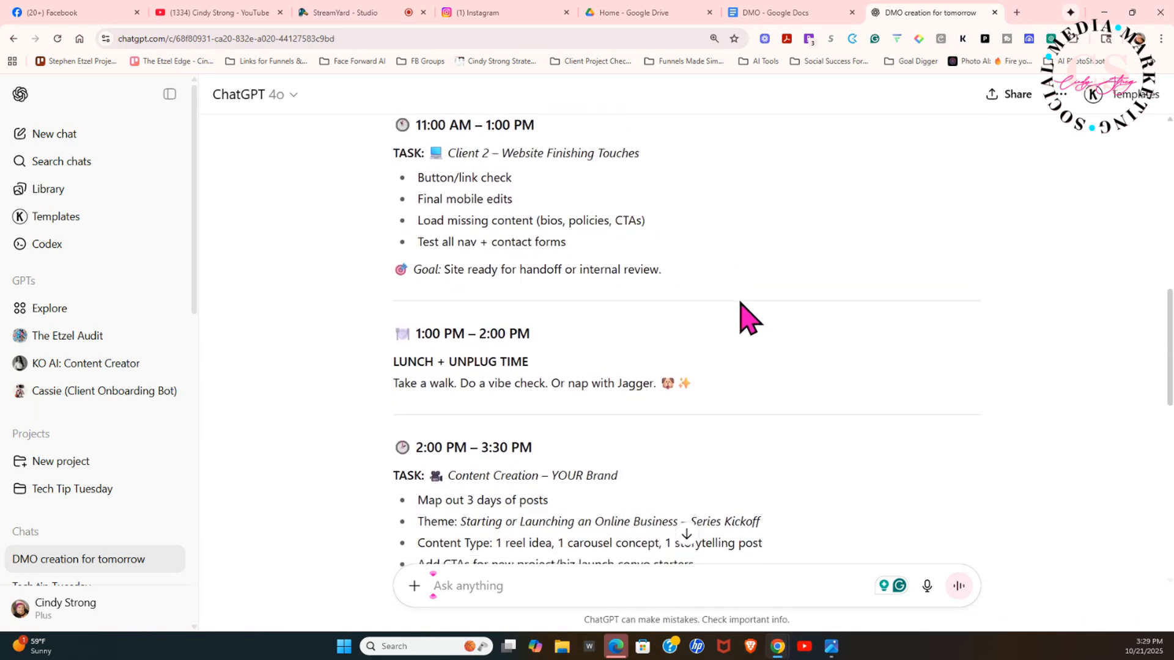
scroll(740, 302, "down", 1)
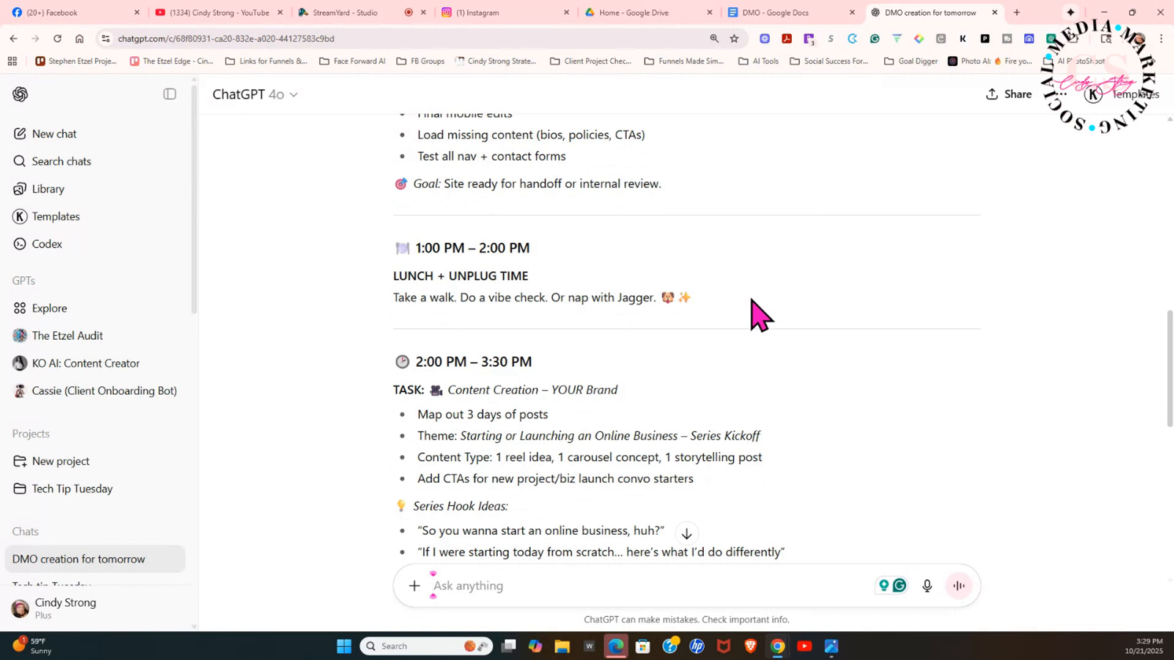
scroll(753, 314, "down", 1)
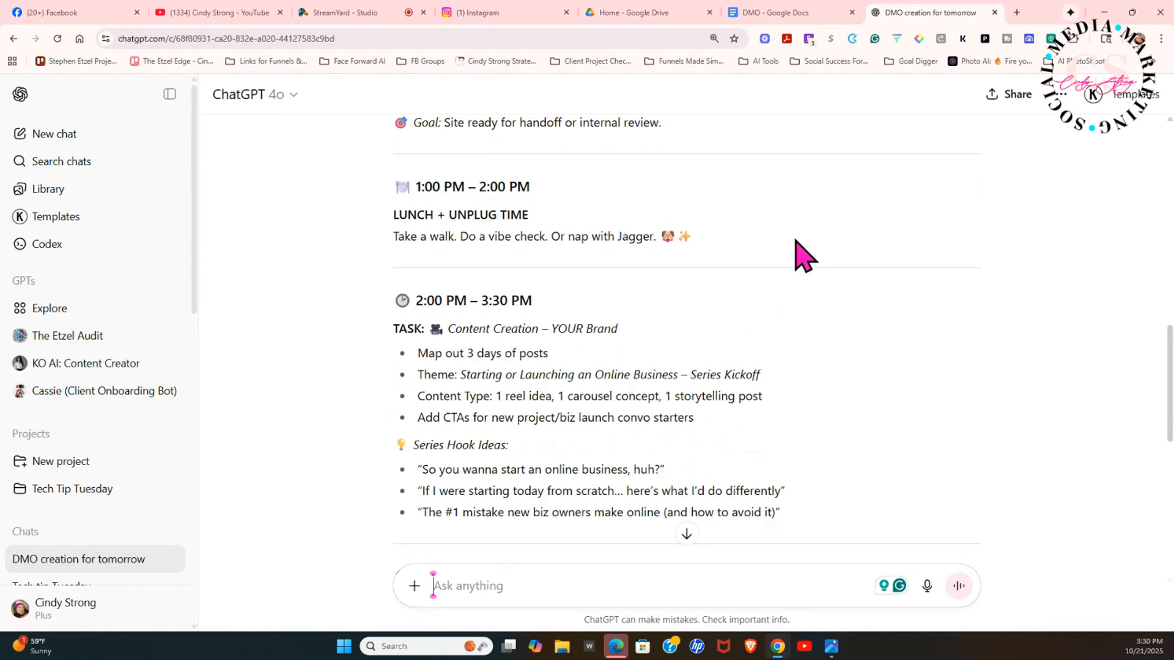
scroll(804, 256, "down", 2)
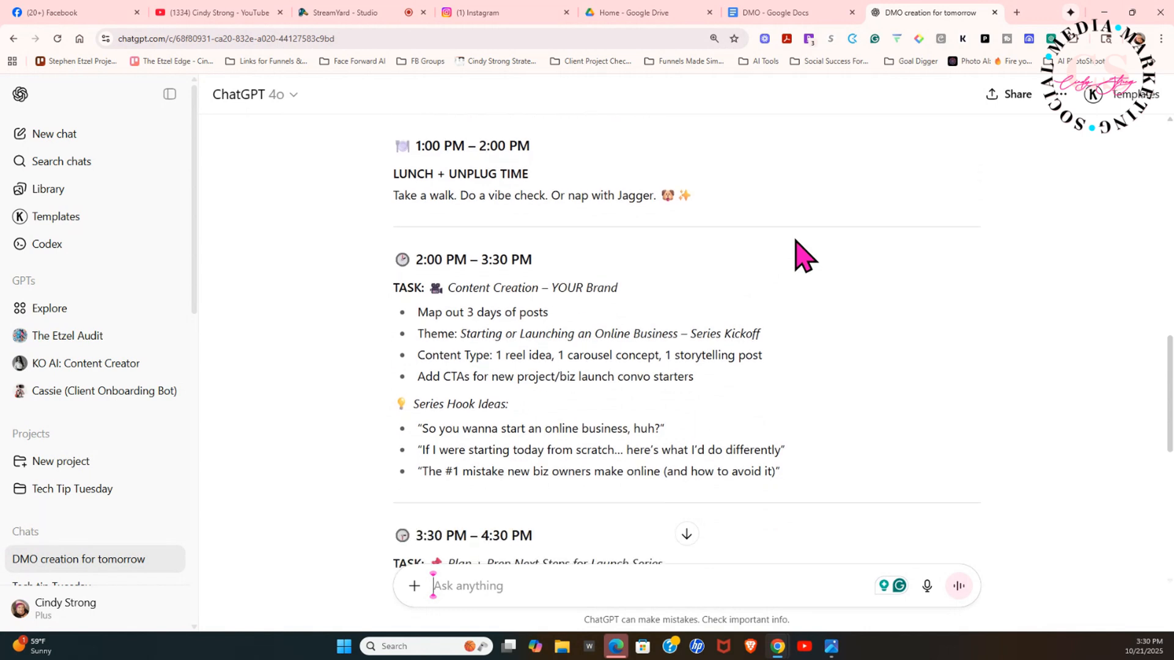
scroll(803, 255, "up", 2)
scroll(804, 255, "down", 1)
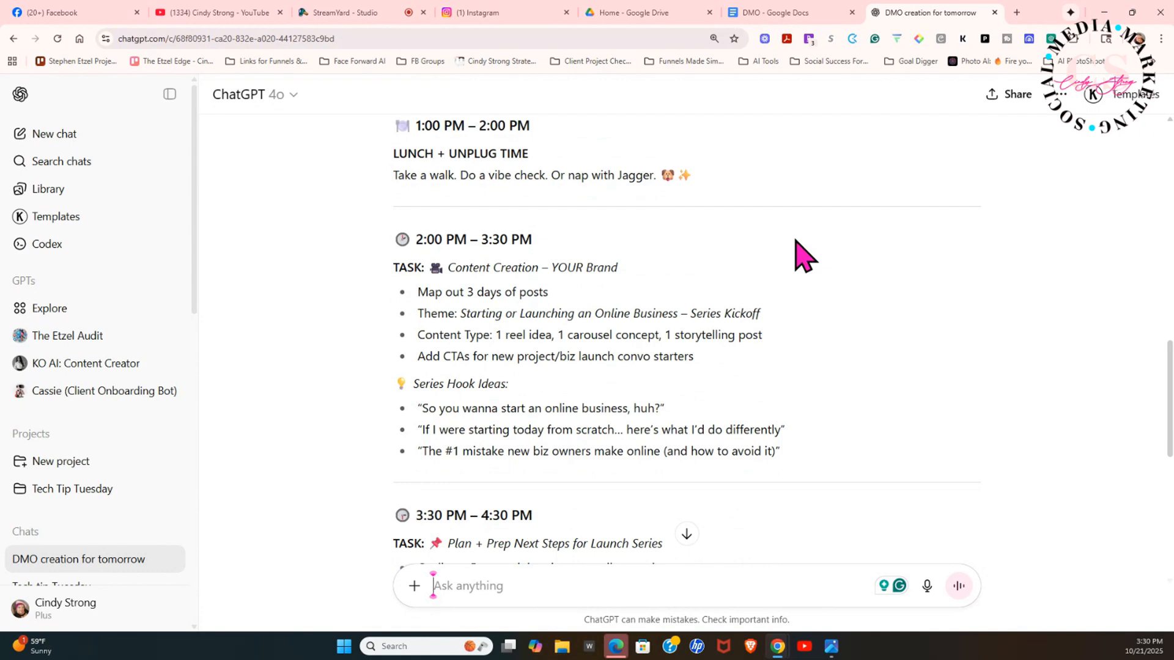
scroll(804, 255, "down", 1)
scroll(804, 256, "up", 1)
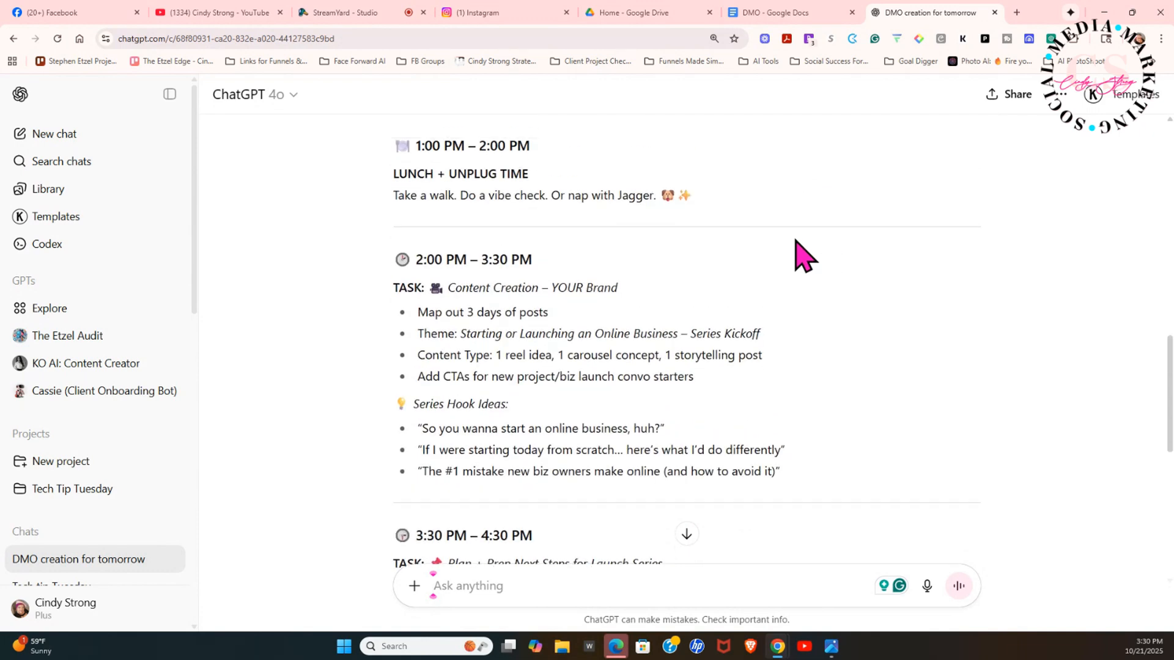
scroll(804, 255, "down", 2)
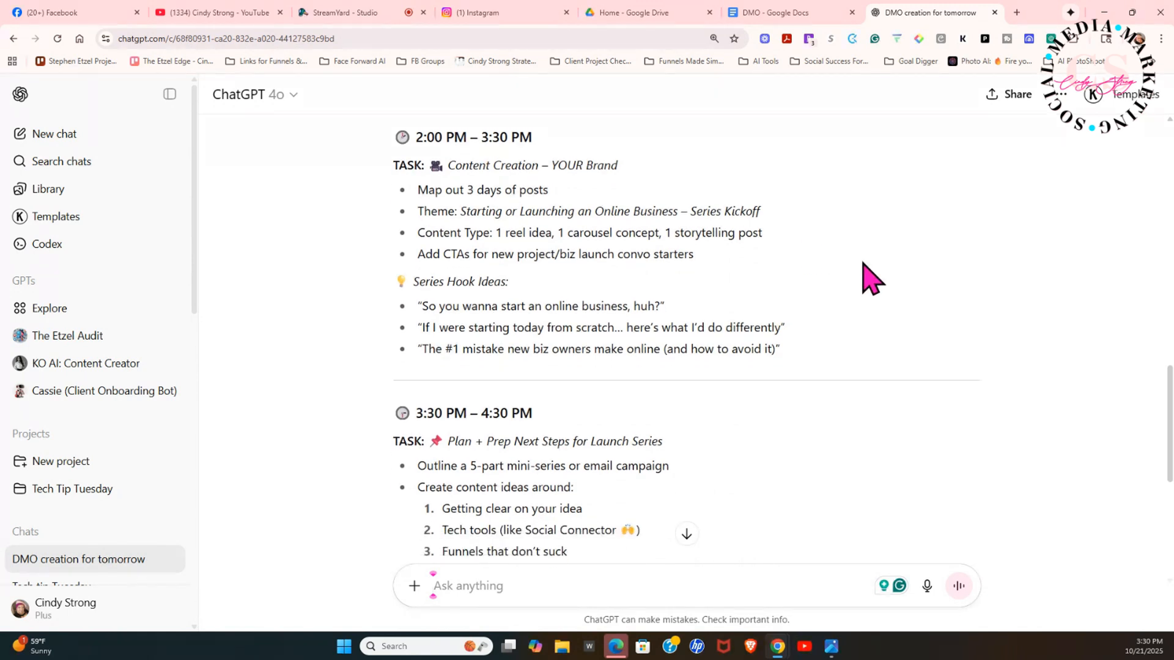
scroll(870, 278, "down", 1)
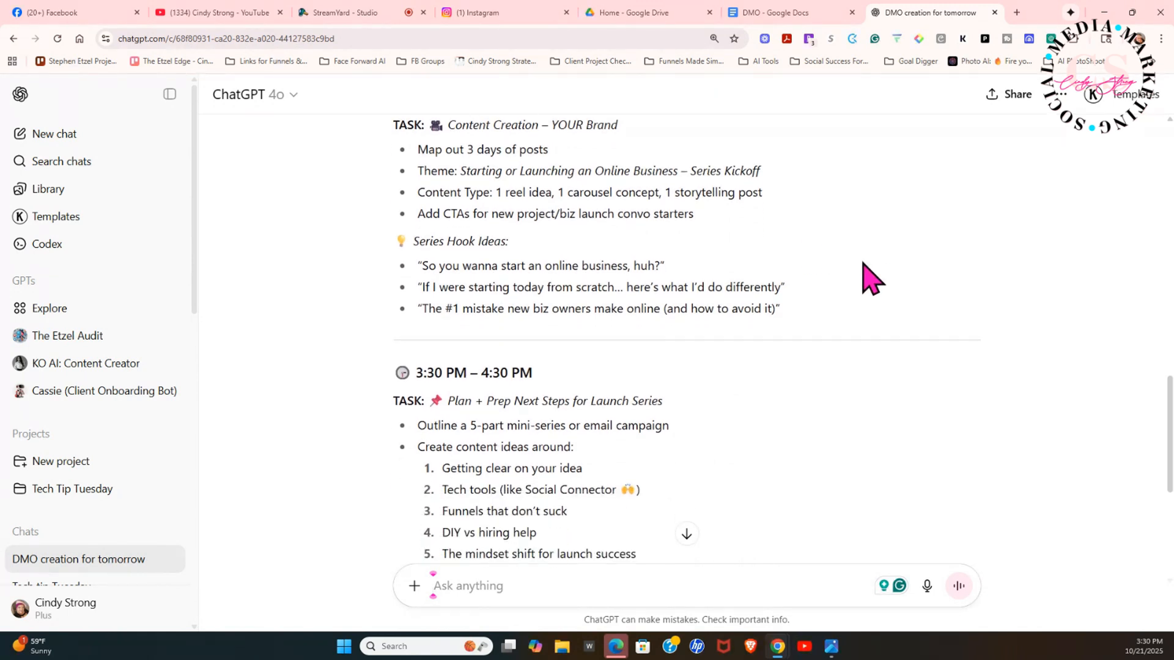
scroll(869, 278, "down", 3)
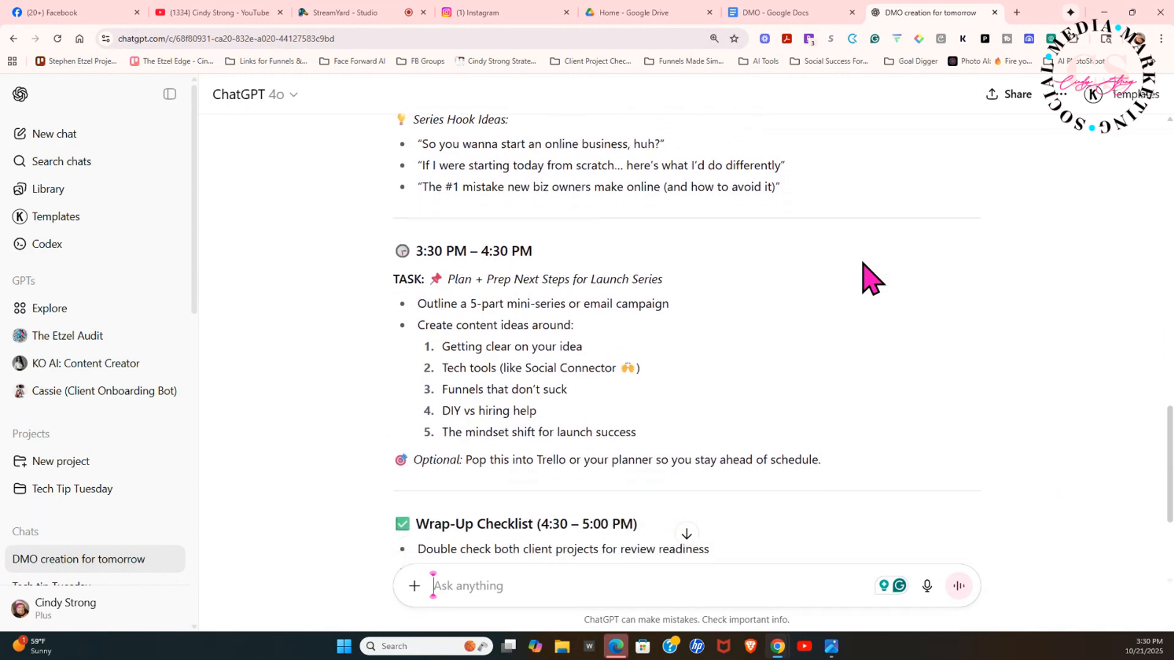
scroll(870, 279, "down", 3)
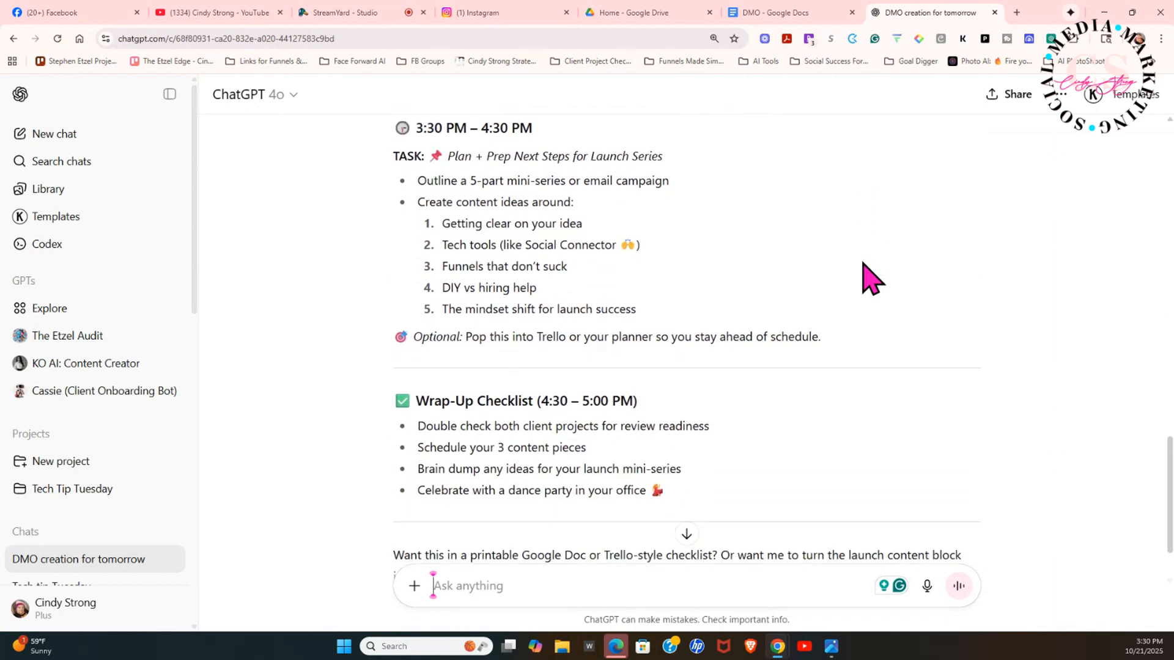
scroll(870, 279, "down", 2)
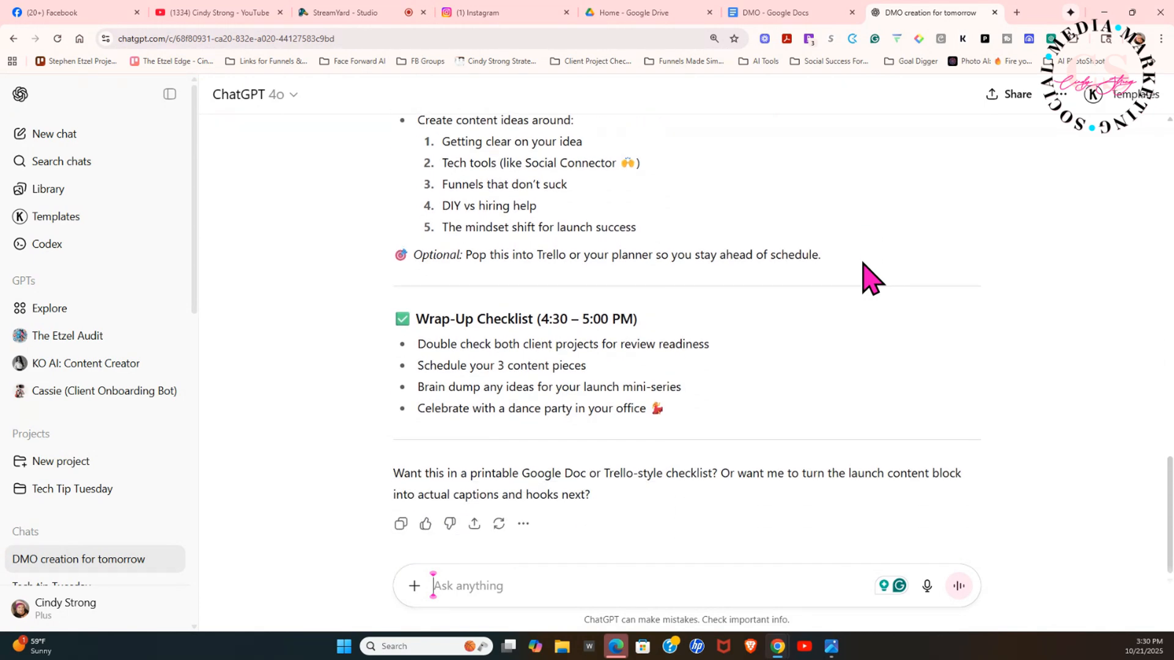
scroll(869, 278, "down", 1)
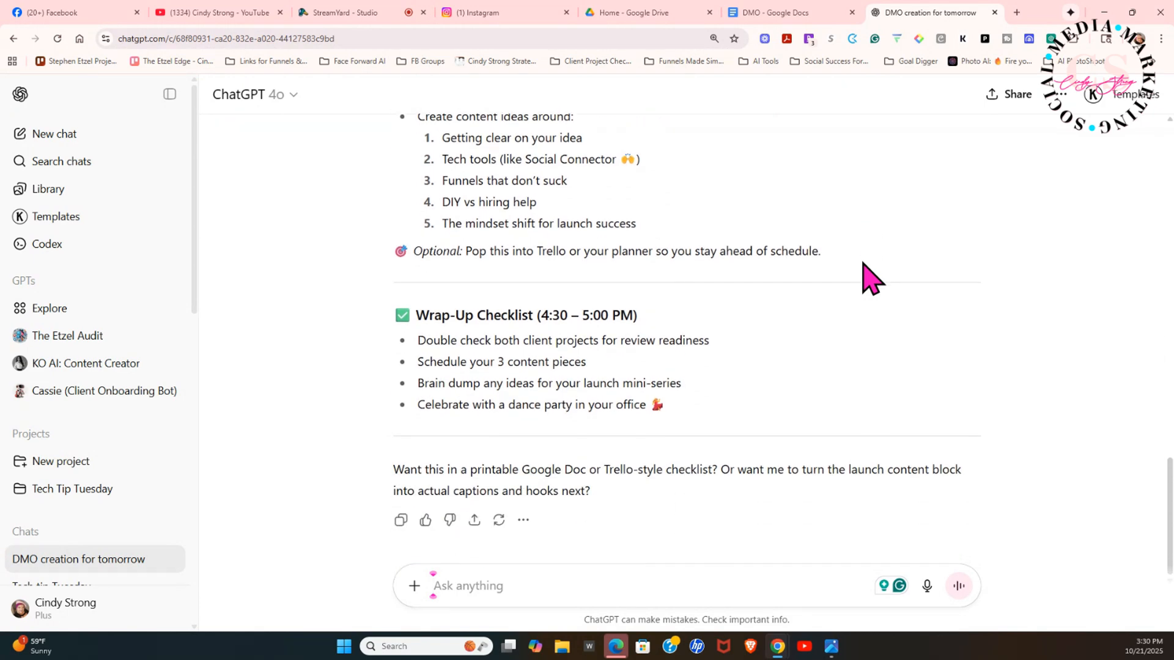
scroll(869, 278, "up", 5)
scroll(869, 278, "up", 7)
scroll(869, 278, "down", 18)
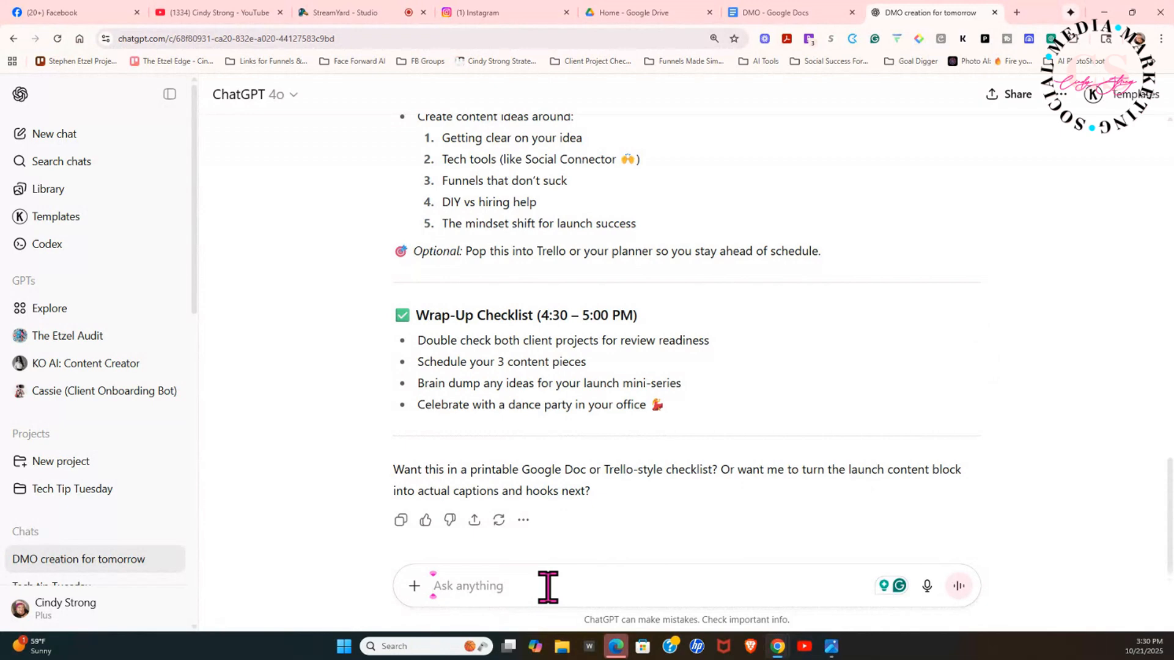
Step: Send the follow-up request "give a google doc that I can print" in the same DMO chat
type("give a c")
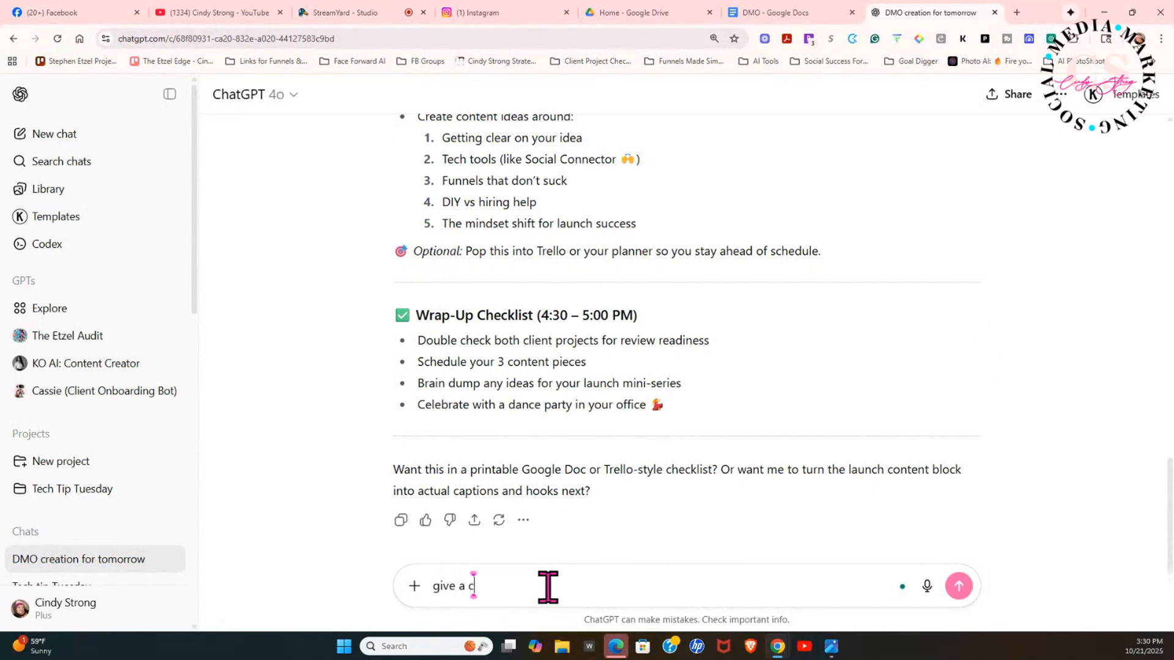
key("BackSpace")
type("google doc that I can pr")
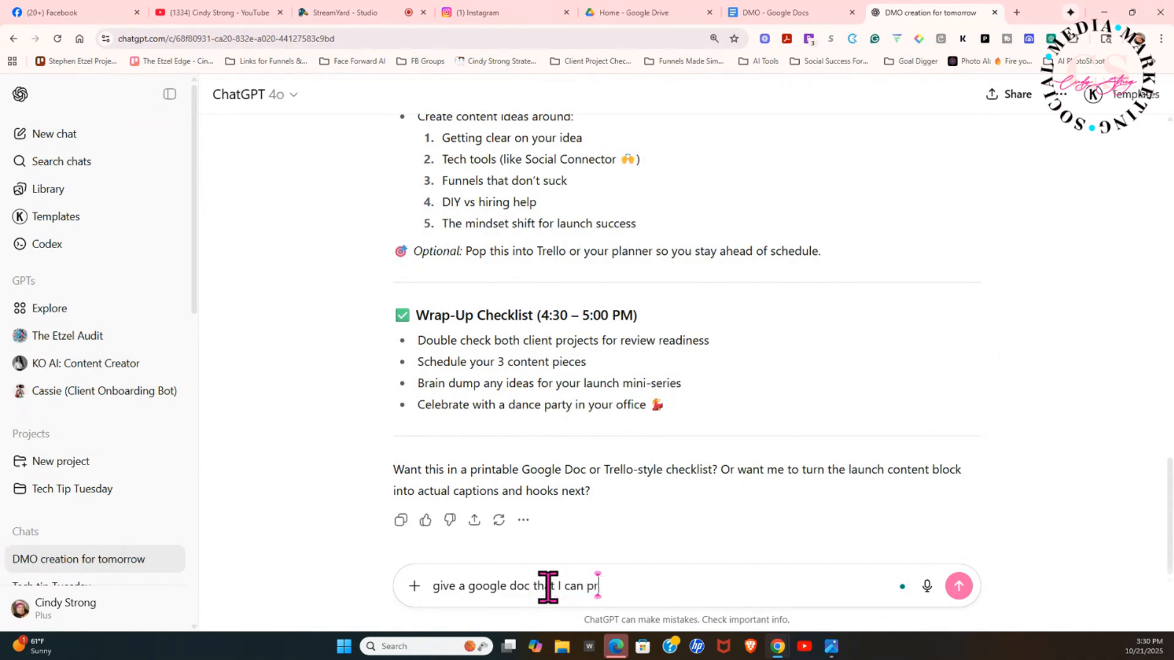
type("int")
key("Return")
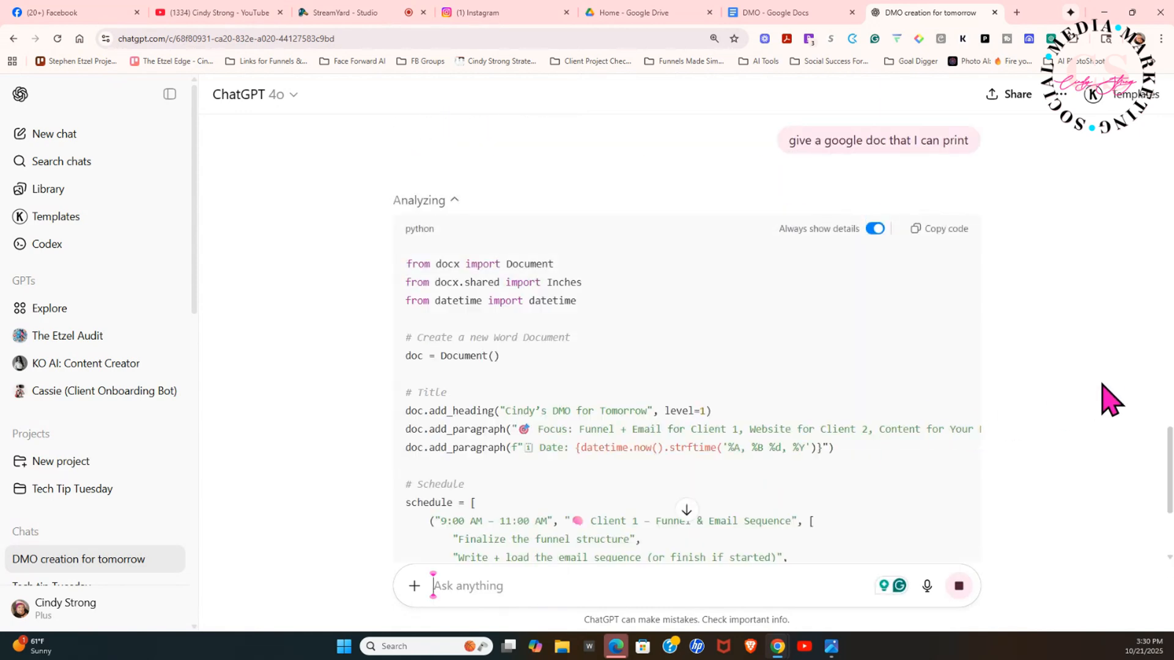
Step: Look over the document code in ChatGPT, then switch to the DMO document in Google Docs and select the whole dictated paragraph
scroll(1036, 244, "down", 4)
scroll(1035, 231, "up", 3)
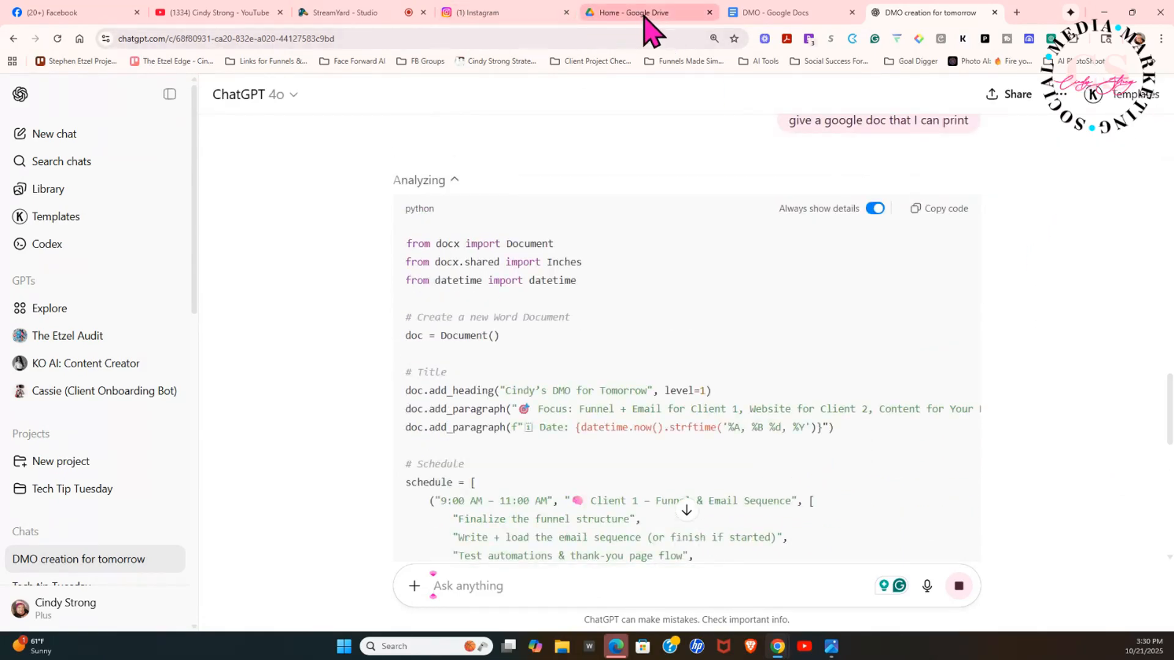
mouse_move(639, 22)
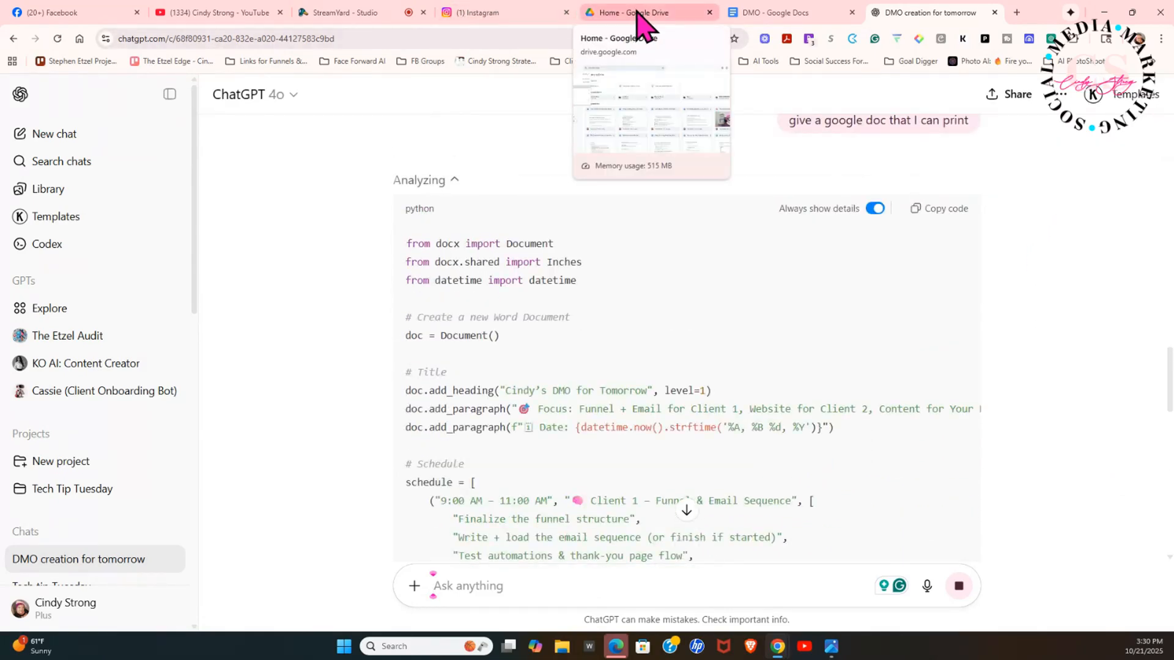
left_click(663, 17)
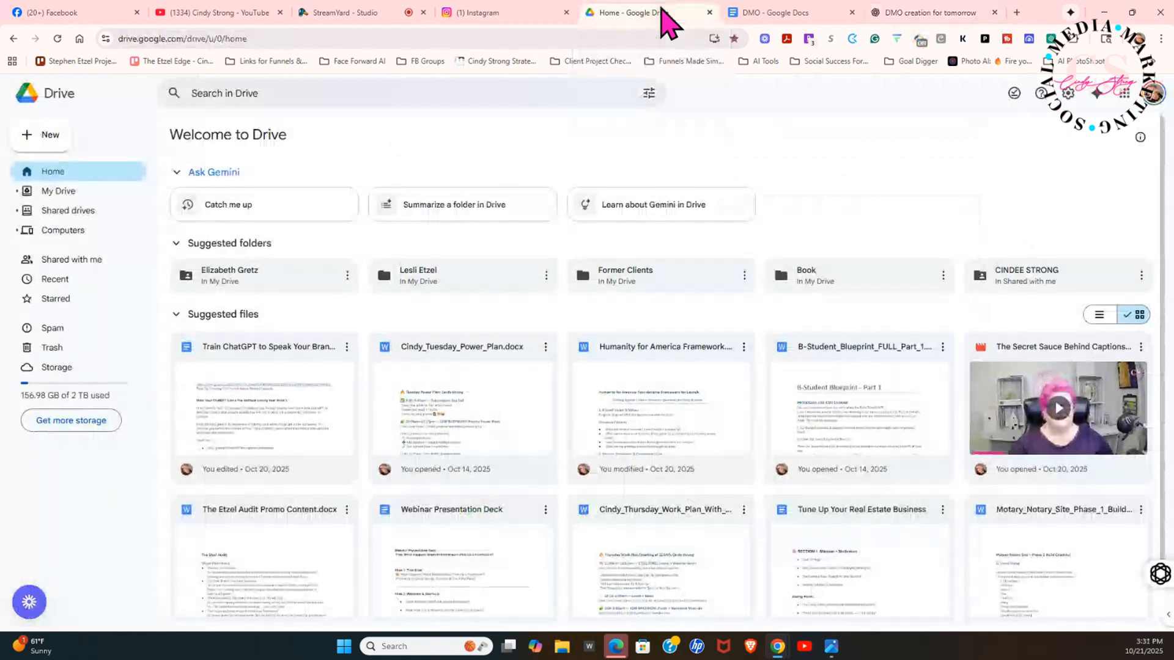
left_click(792, 22)
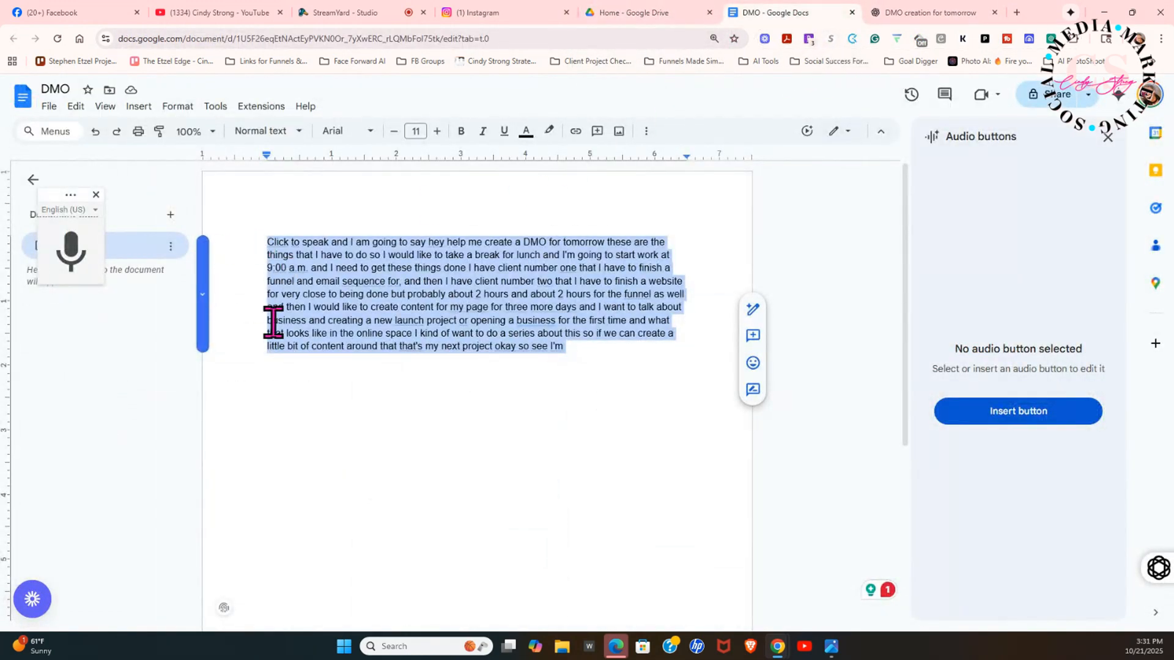
mouse_move(571, 347)
left_mouse_down()
mouse_move(274, 341)
mouse_move(254, 241)
left_mouse_up()
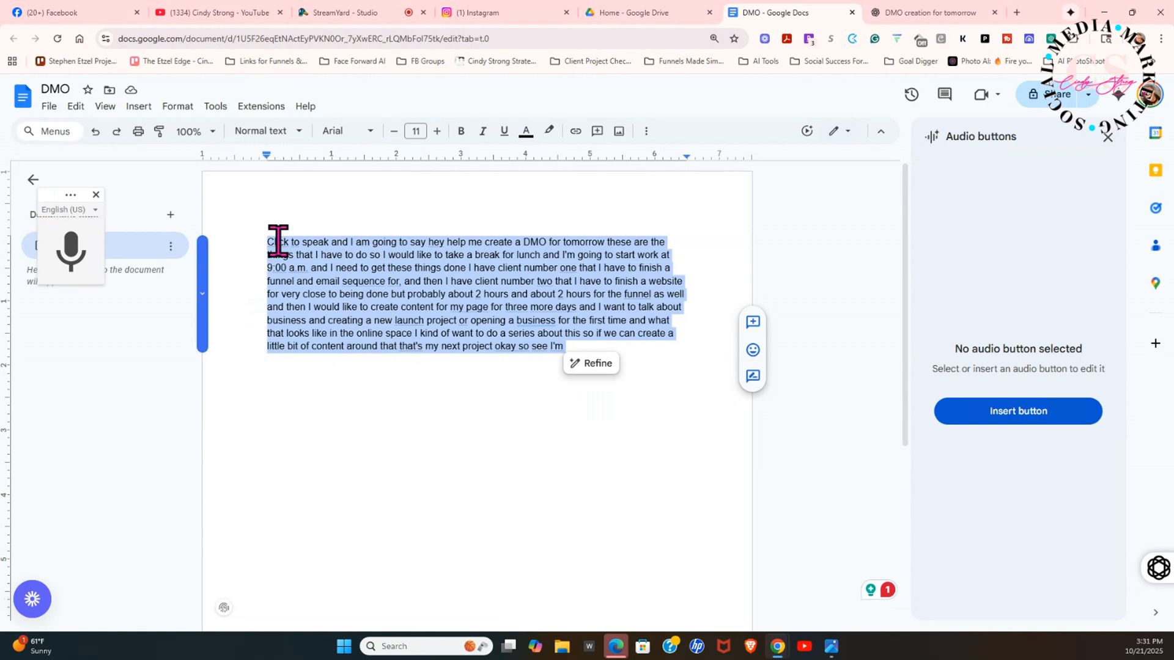
Step: Switch to the StreamYard studio and remove the shared screen from the live stage
left_click(362, 12)
mouse_move(182, 548)
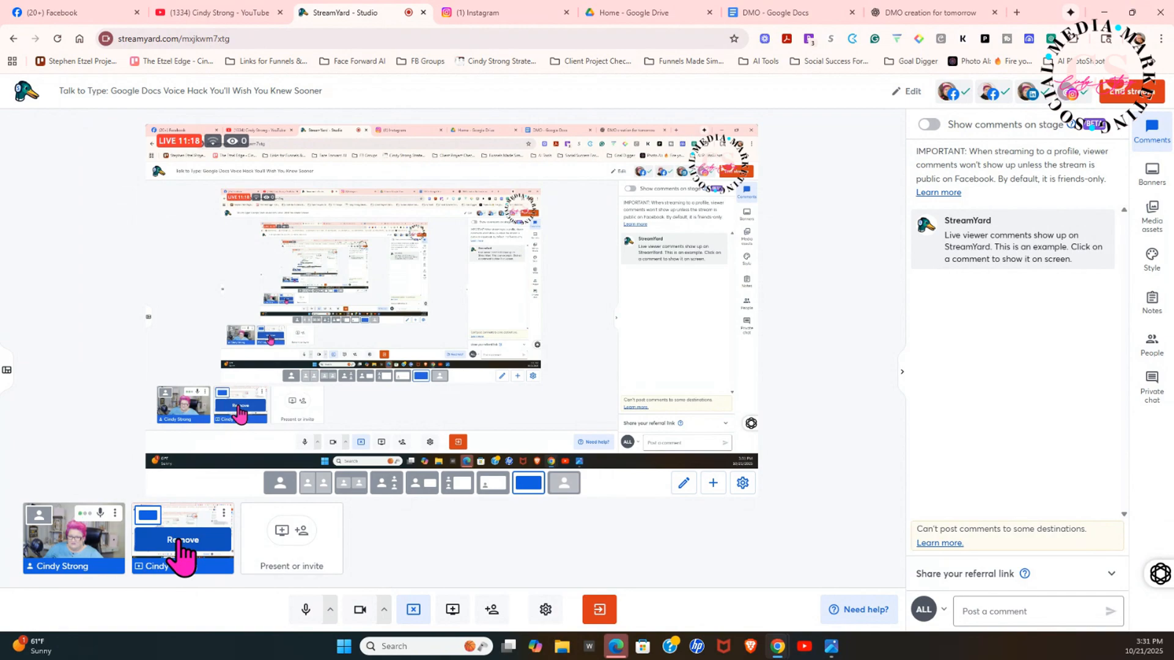
left_click(183, 540)
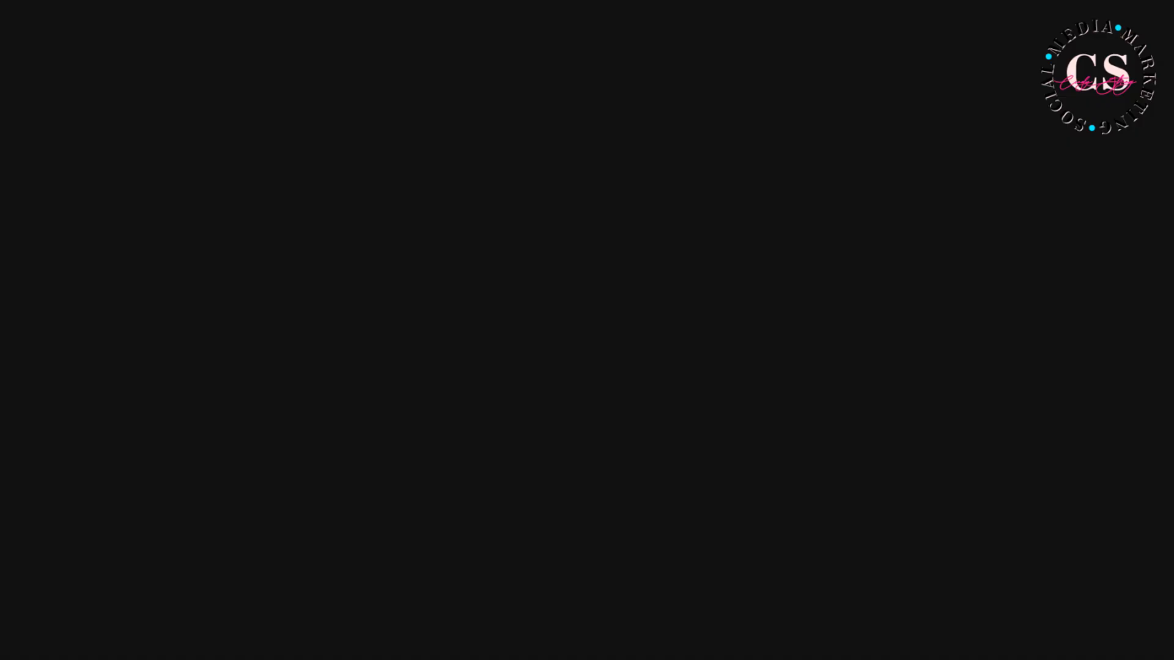